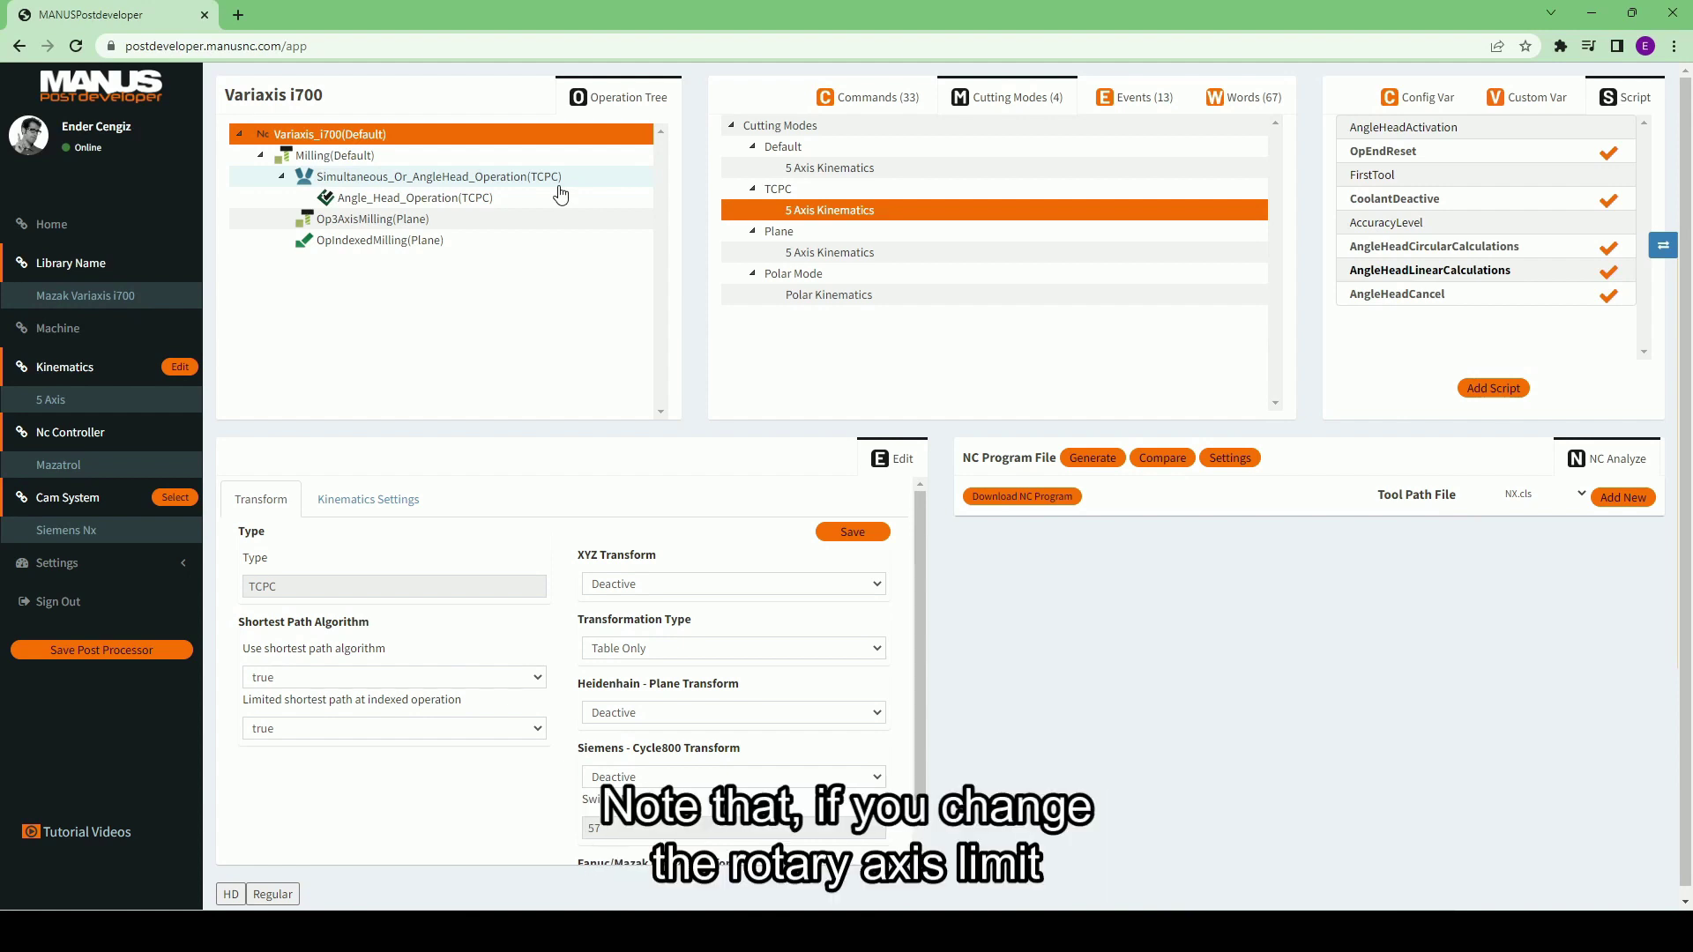
Open the kinematics settings of the TCPC 5 Axis Kinematics cutting mode.
left_click(183, 377)
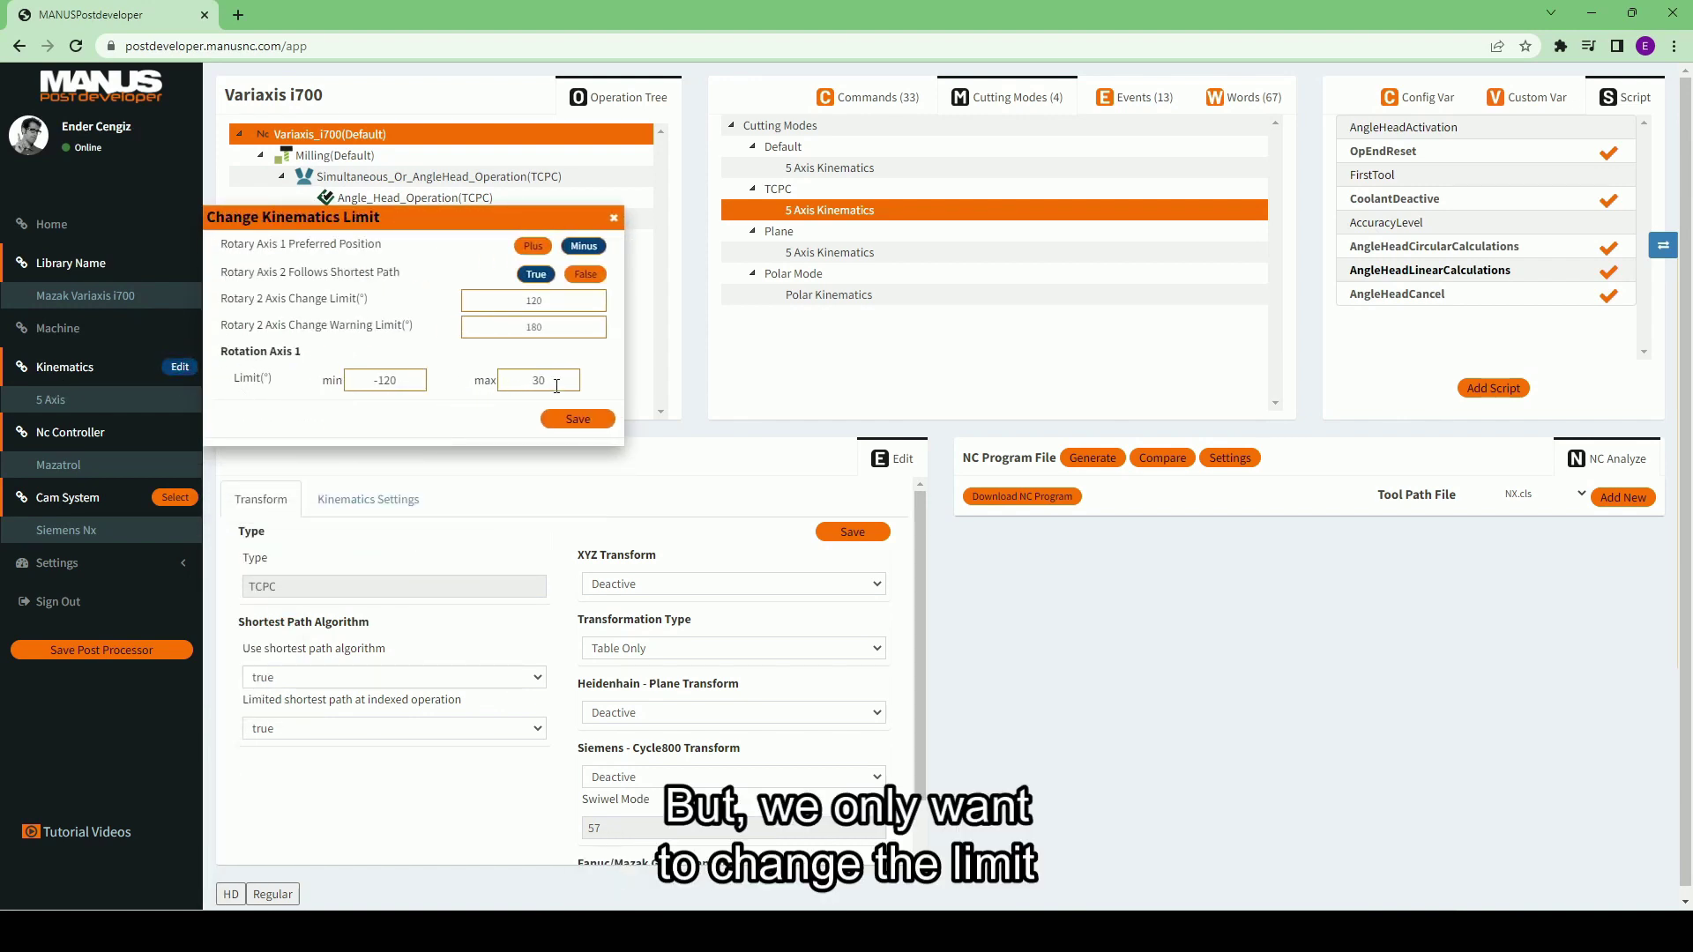
left_click(615, 220)
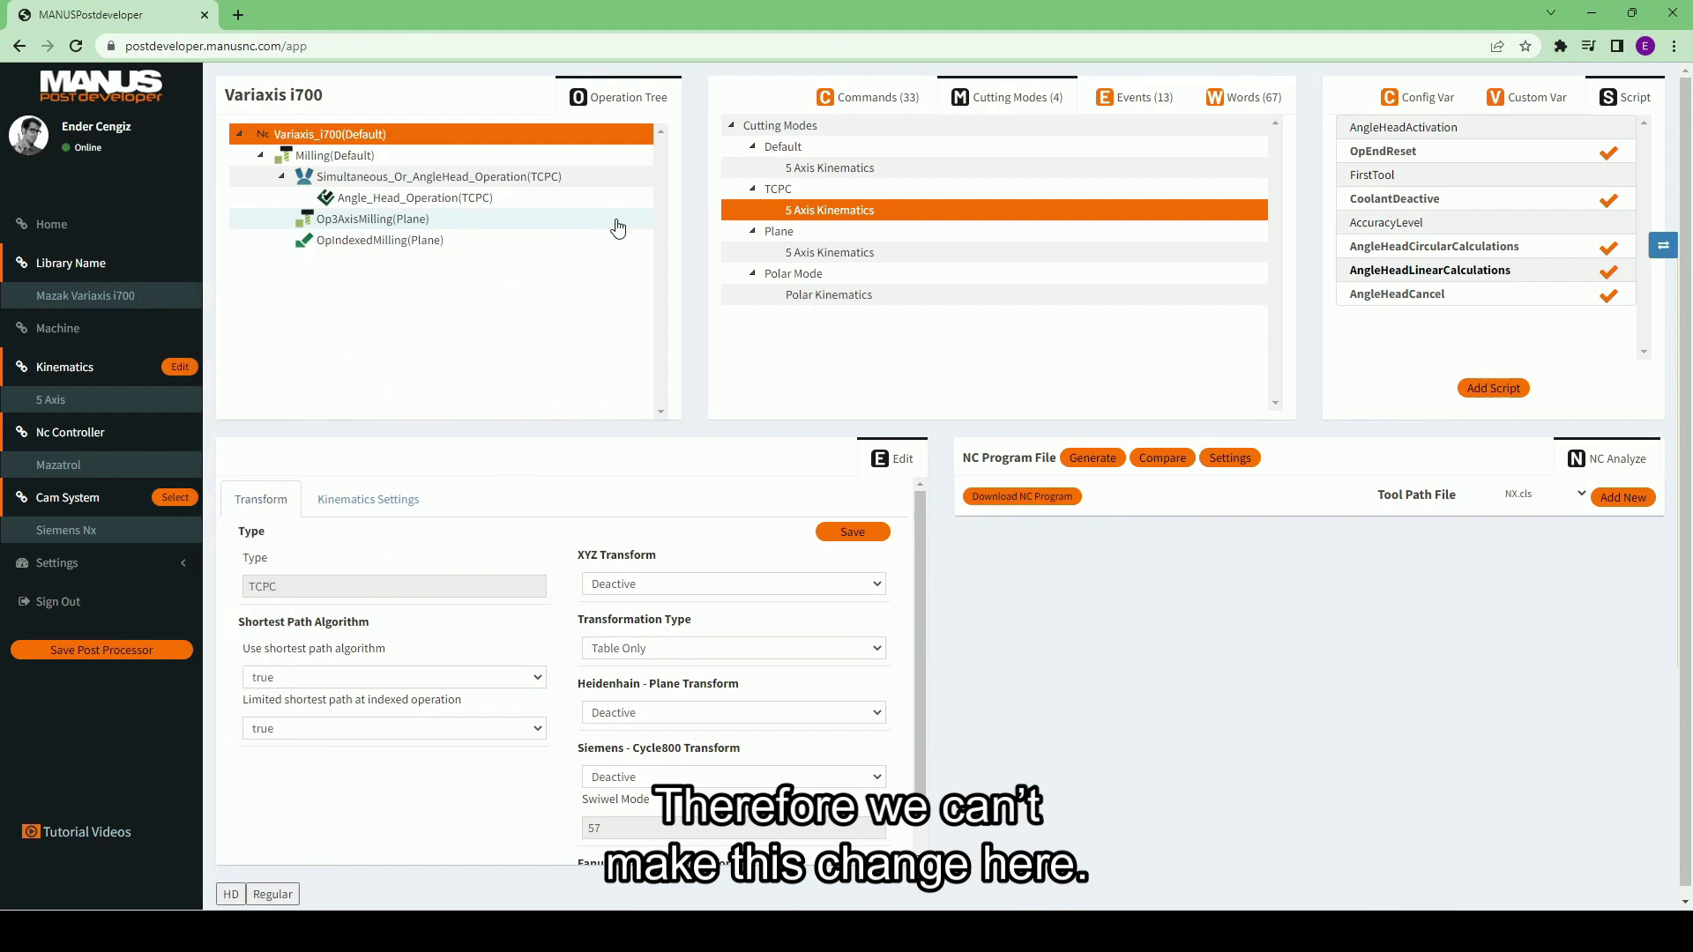
left_click(809, 216)
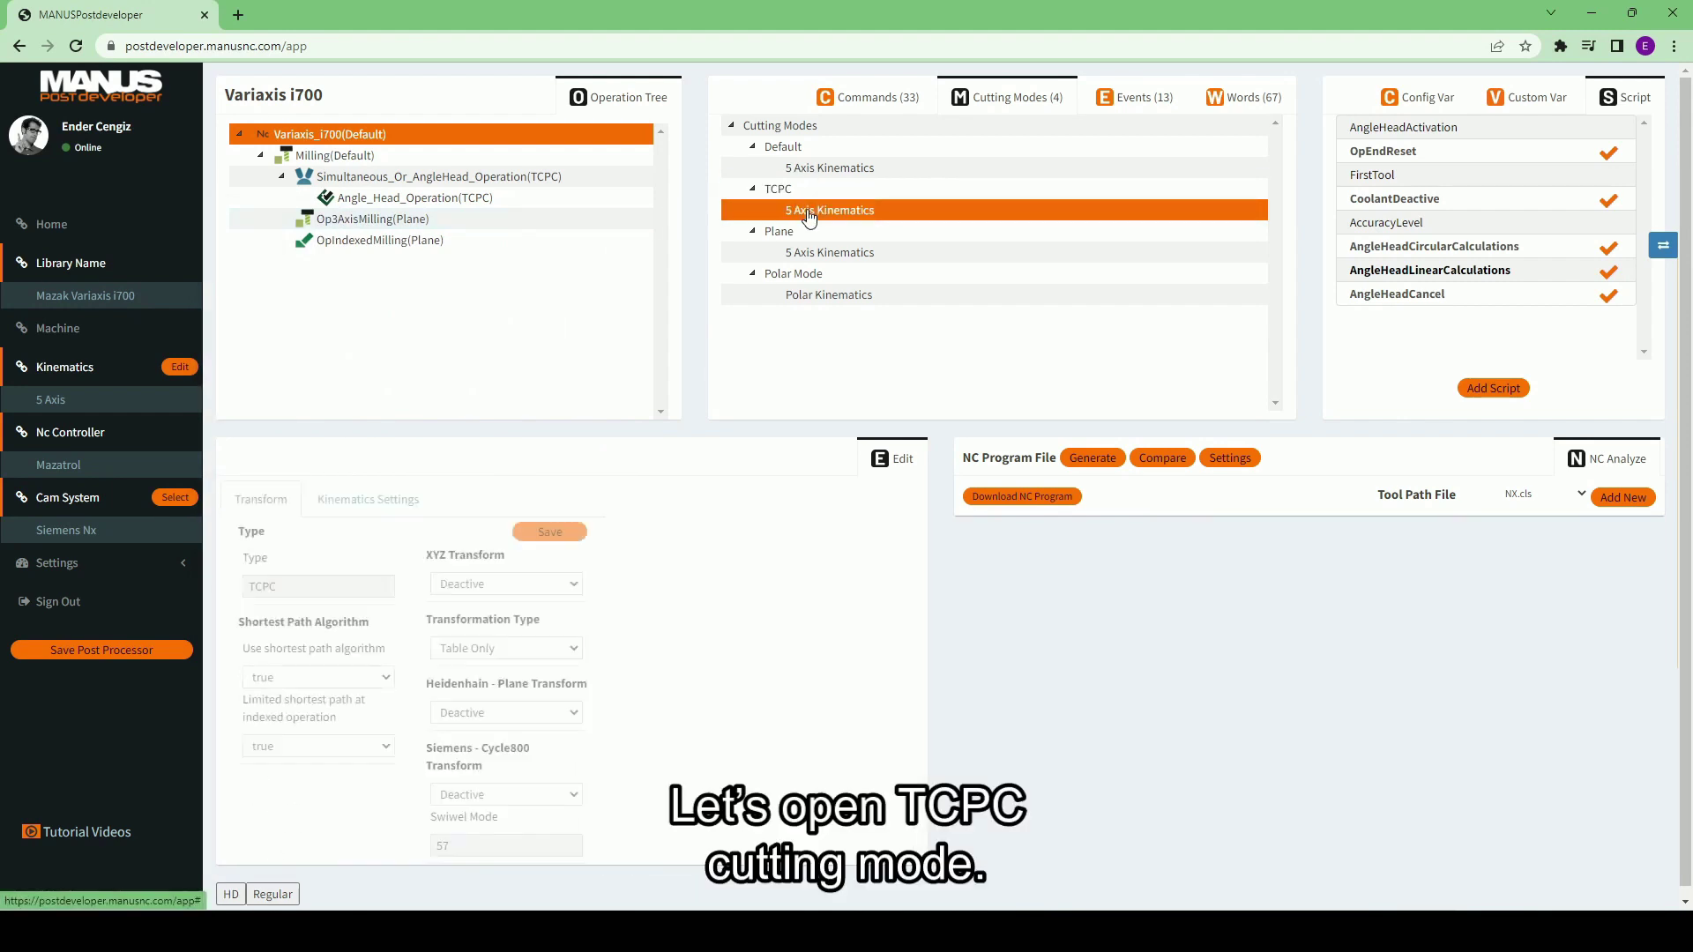
left_click(367, 499)
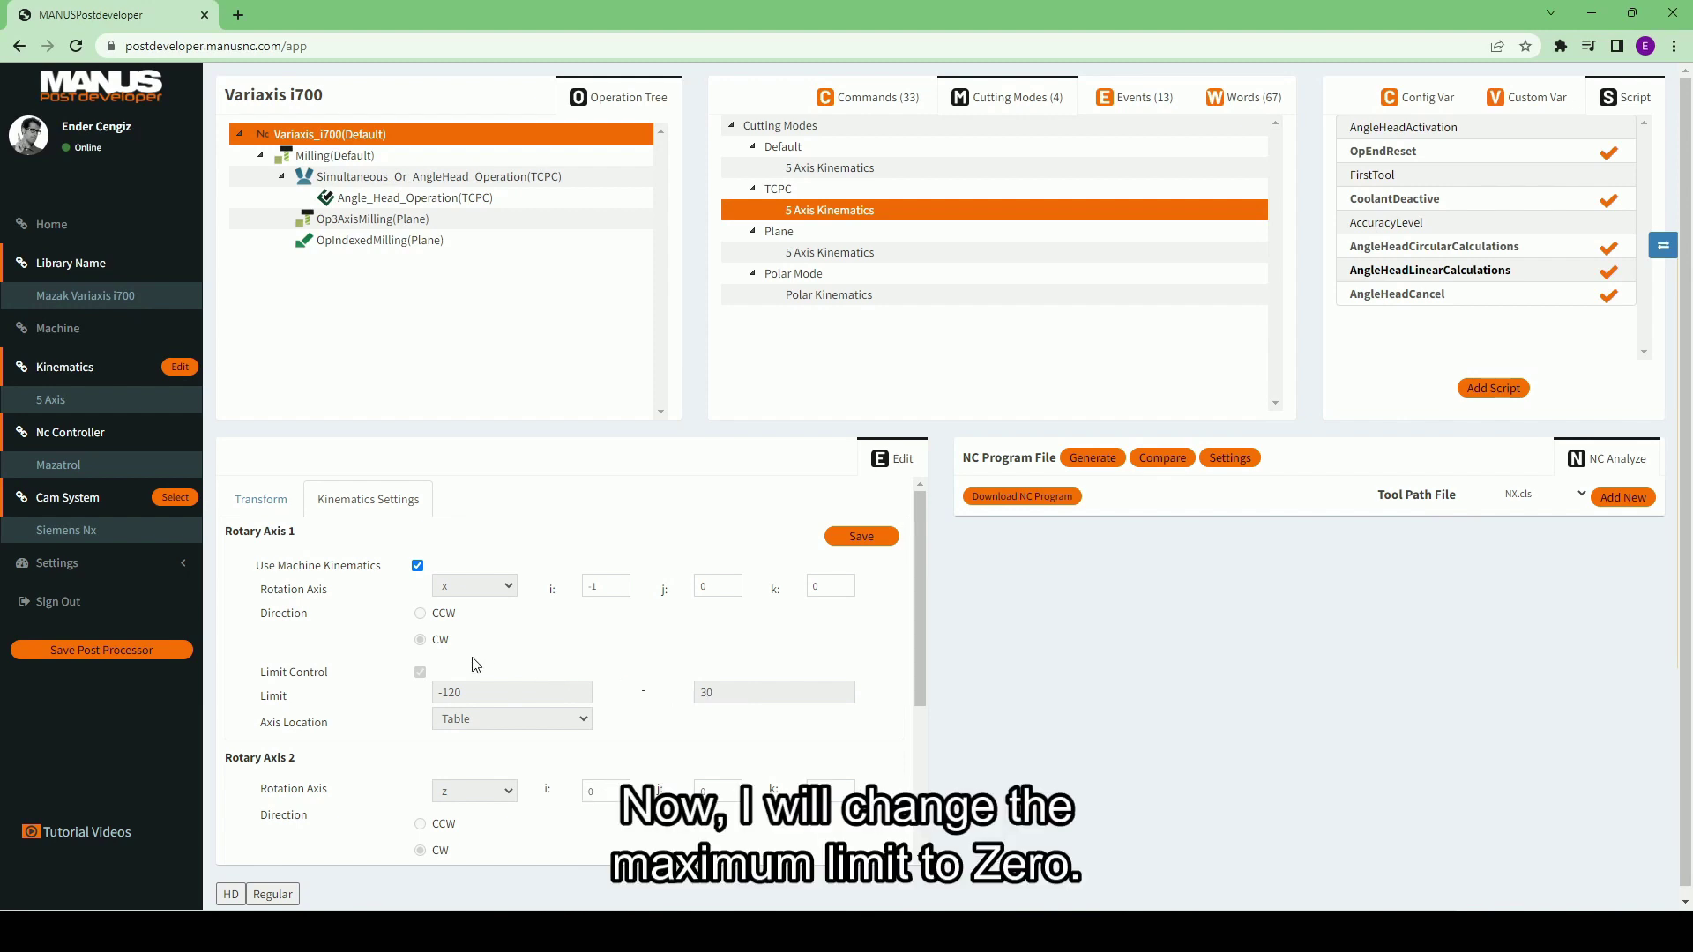
Uncheck Use Machine Kinematics and save Rotary Axis 1's maximum limit as 0.
left_click(418, 567)
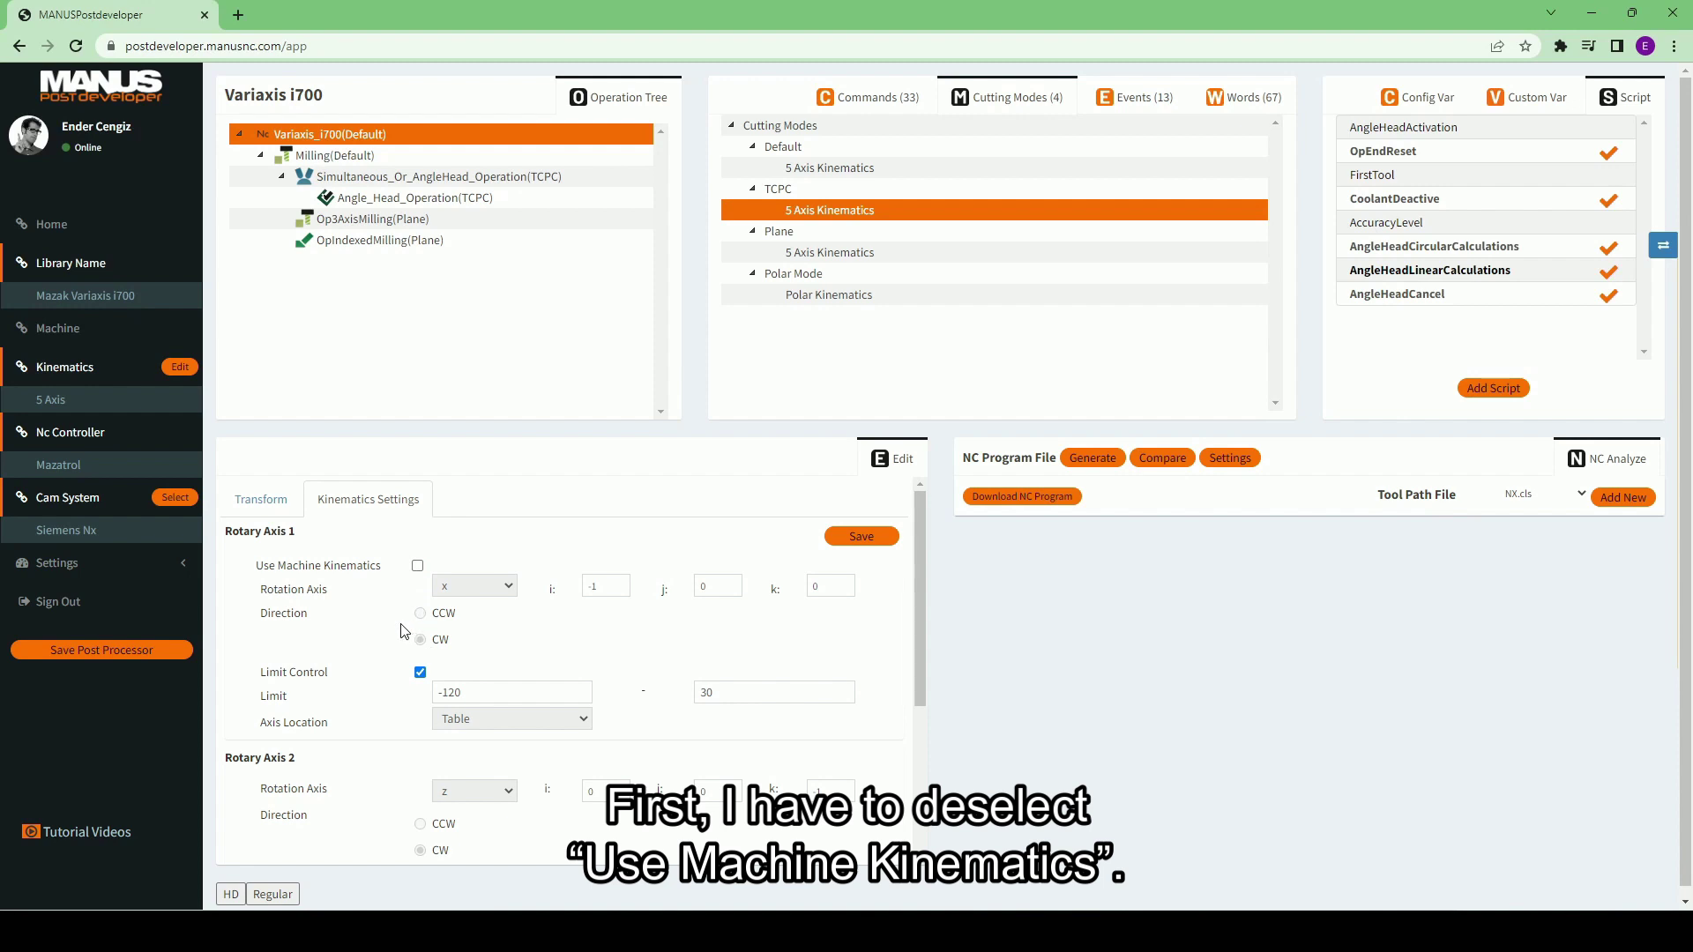
left_click_drag(738, 696, 692, 701)
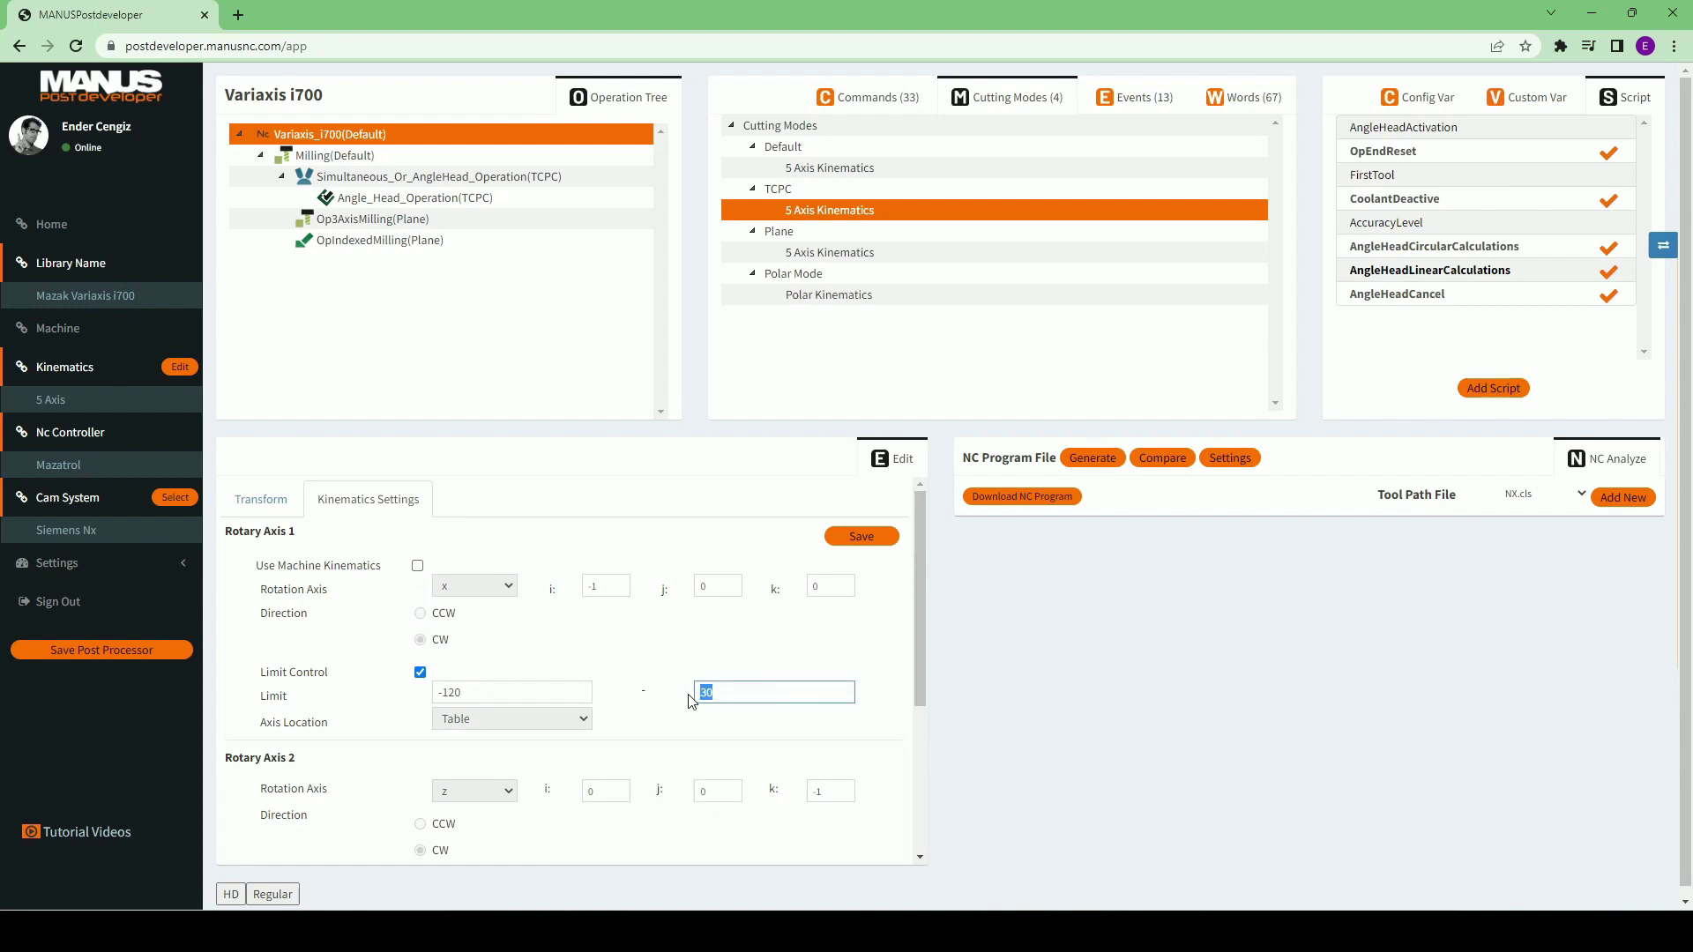
type("0")
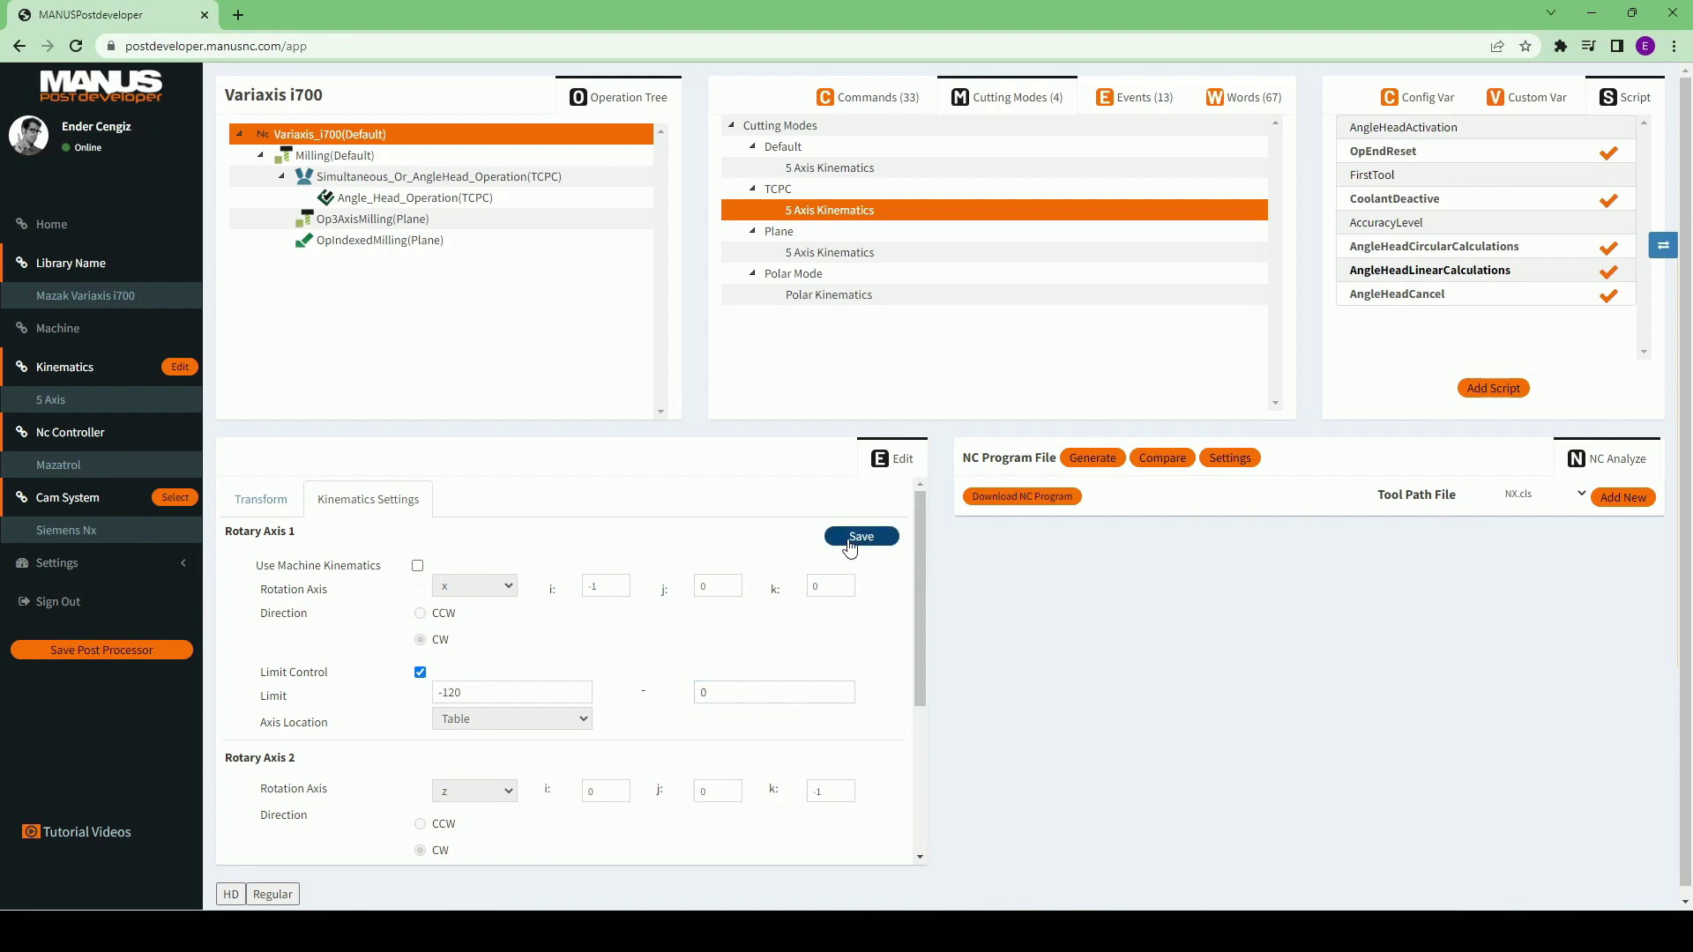
left_click(862, 536)
left_click(847, 550)
Add a Plane cutting mode to Simultaneous_Or_AngleHead_Operation.
left_click(584, 175)
right_click(779, 134)
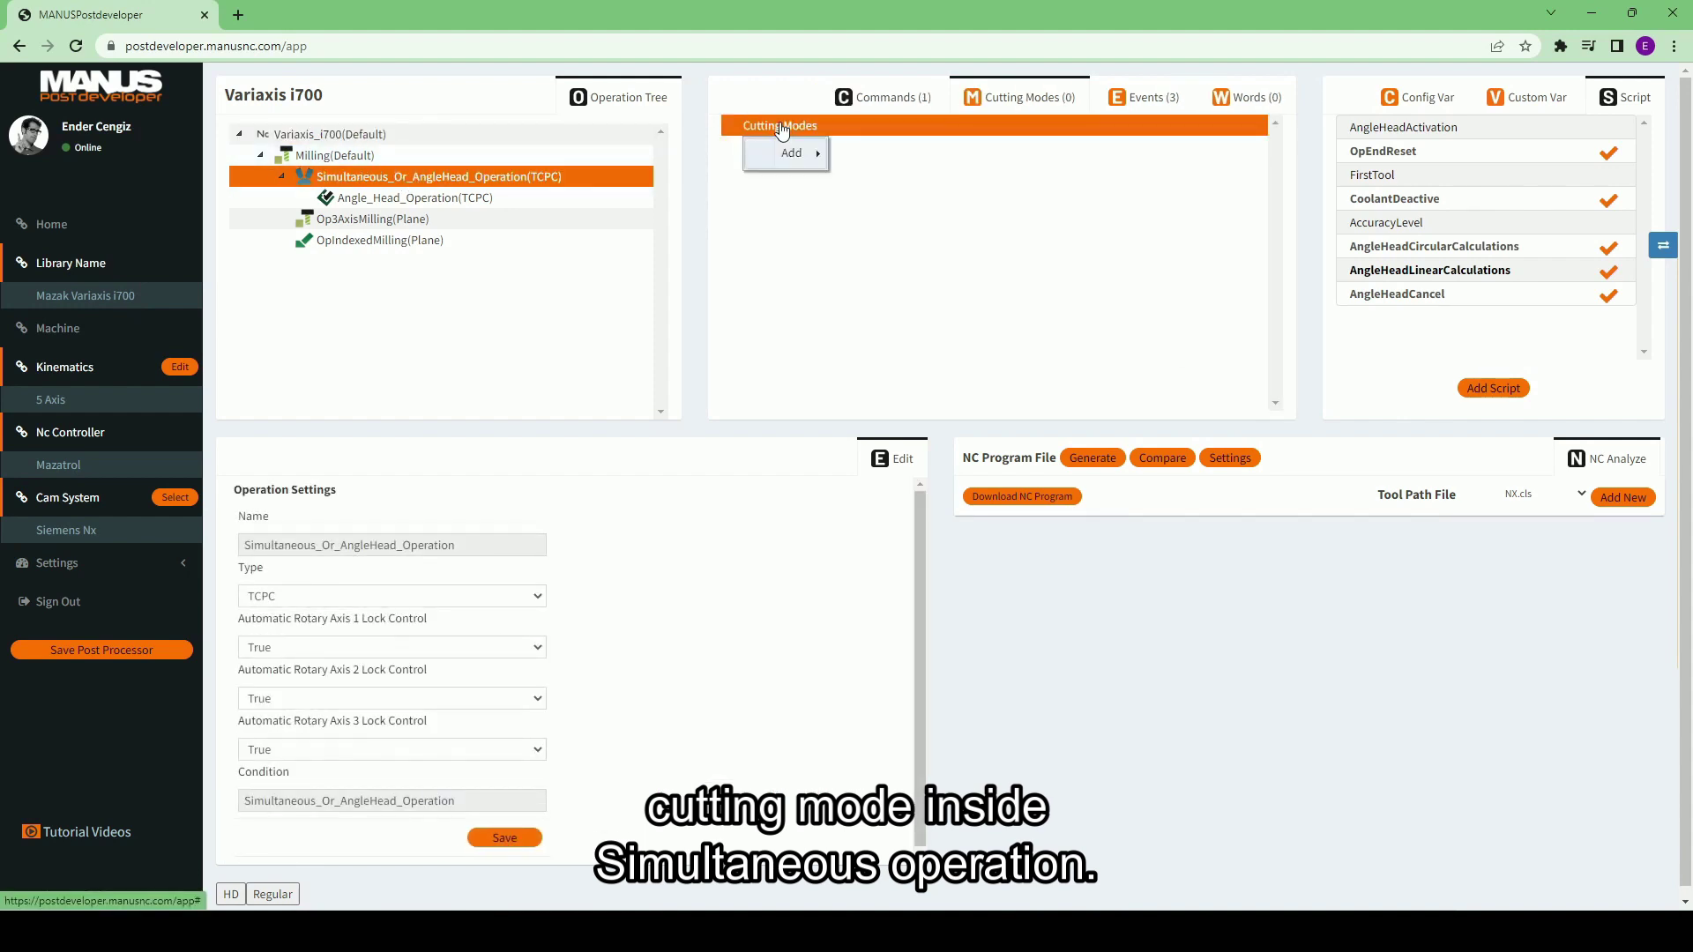
mouse_move(792, 152)
left_click(877, 182)
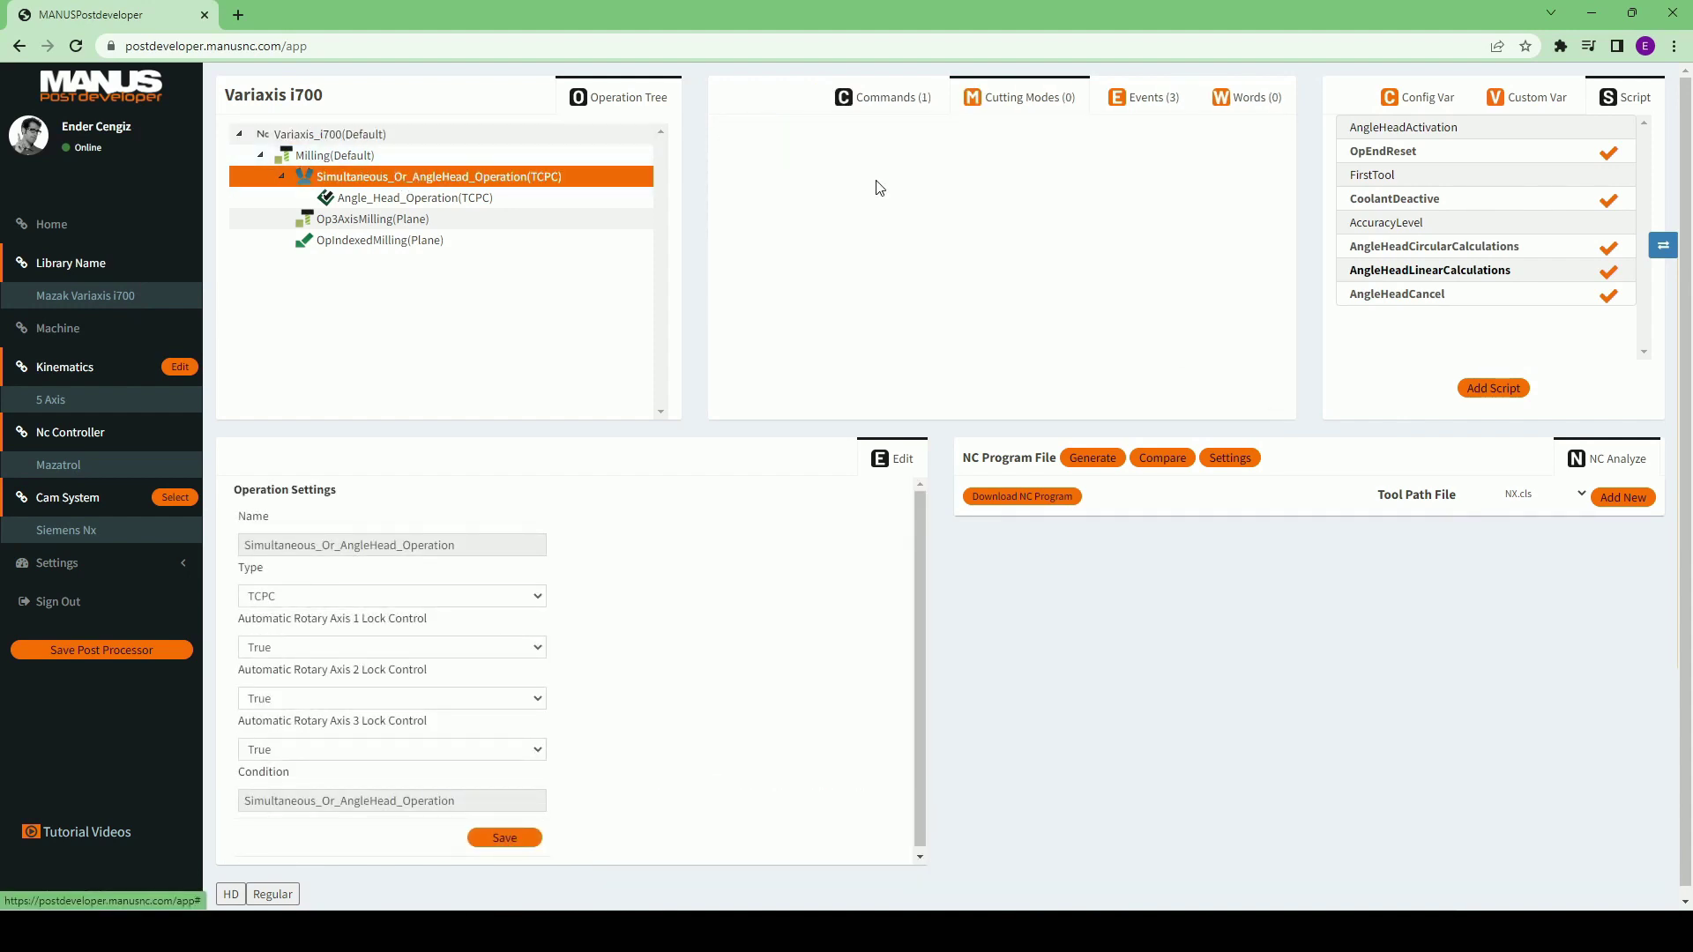
In the Plane mode's 5 Axis Kinematics settings, save Rotary Axis 1's maximum limit as 0.
left_click(788, 147)
left_click(797, 167)
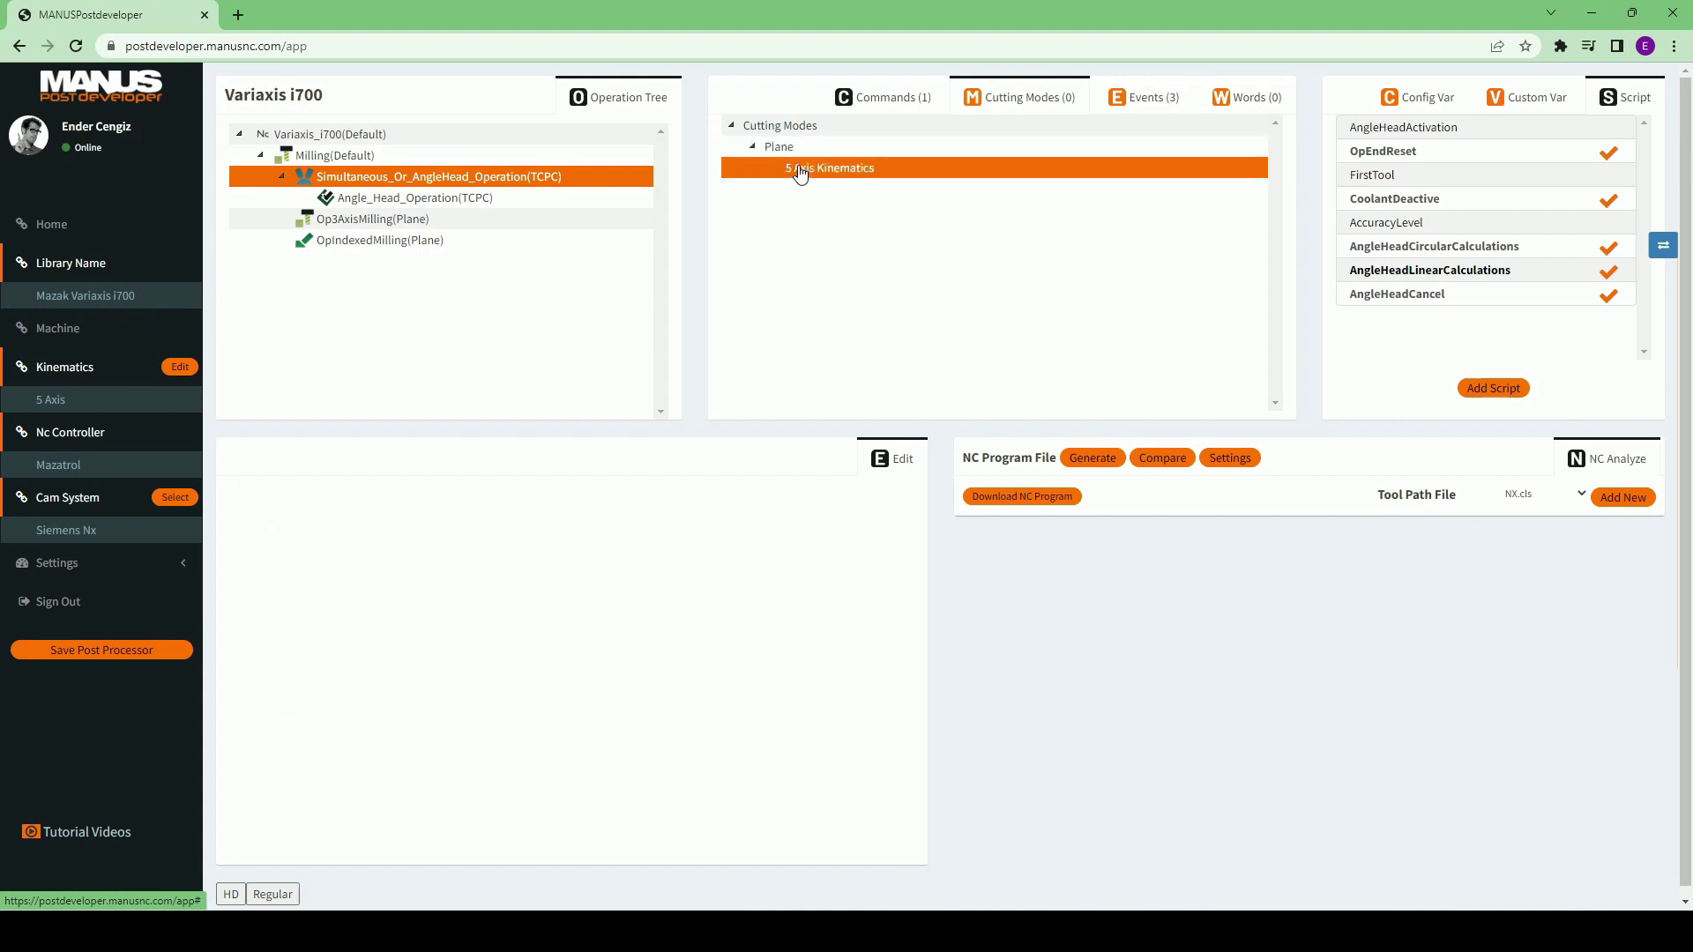
left_click(381, 503)
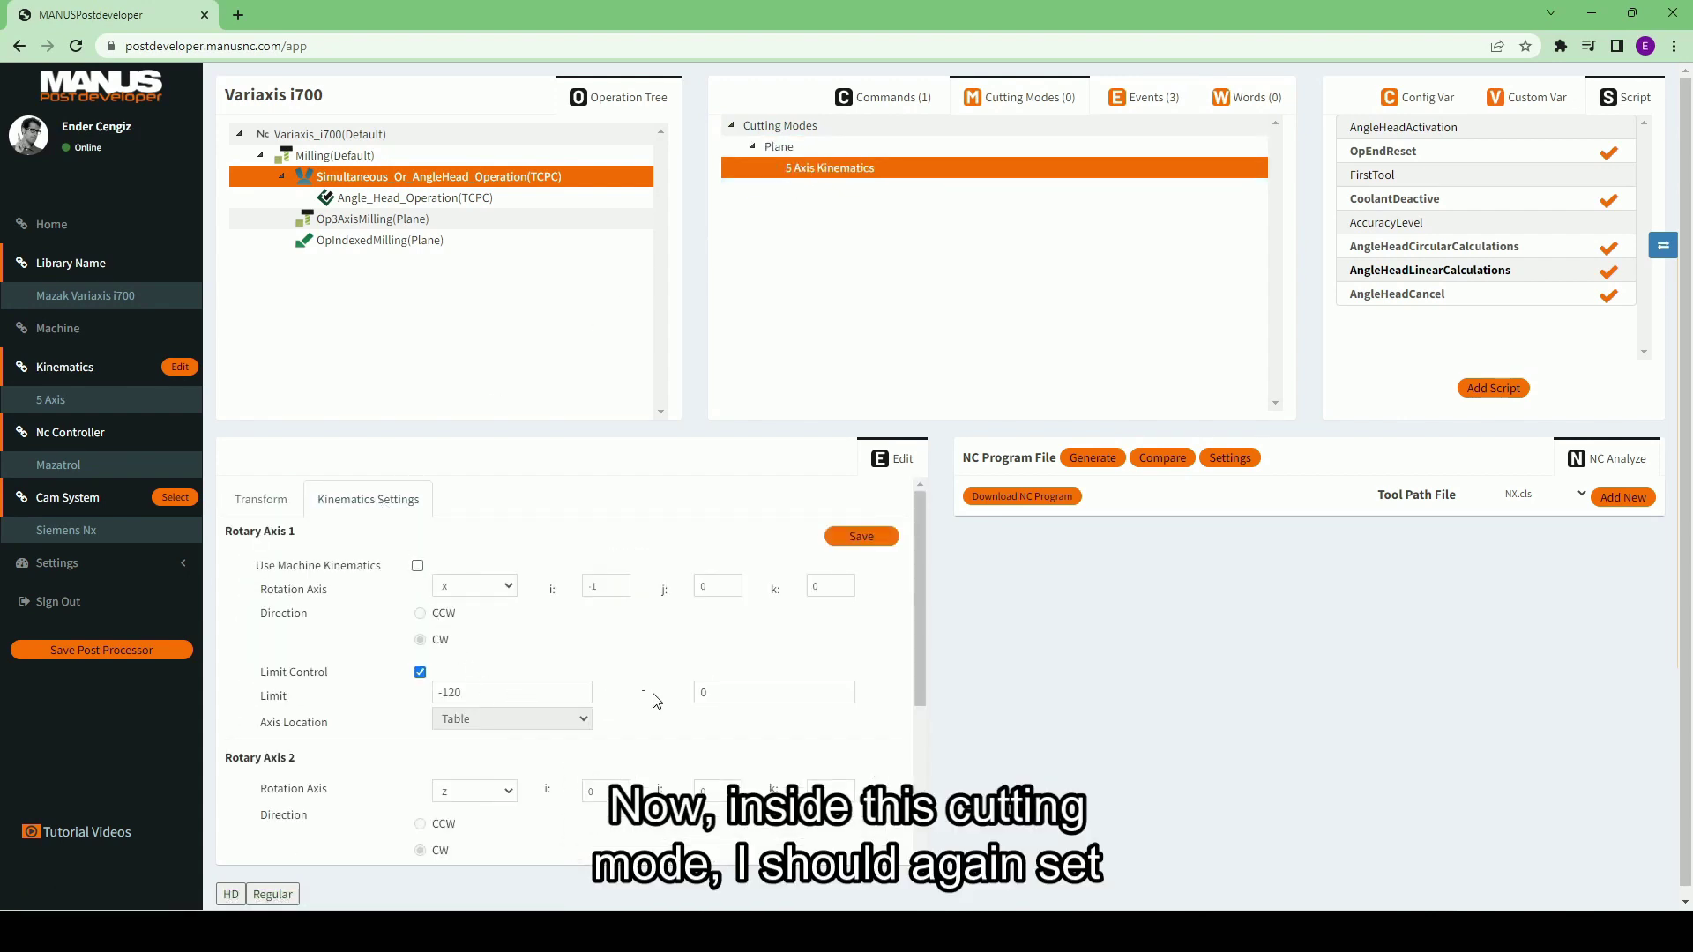
double_click(702, 693)
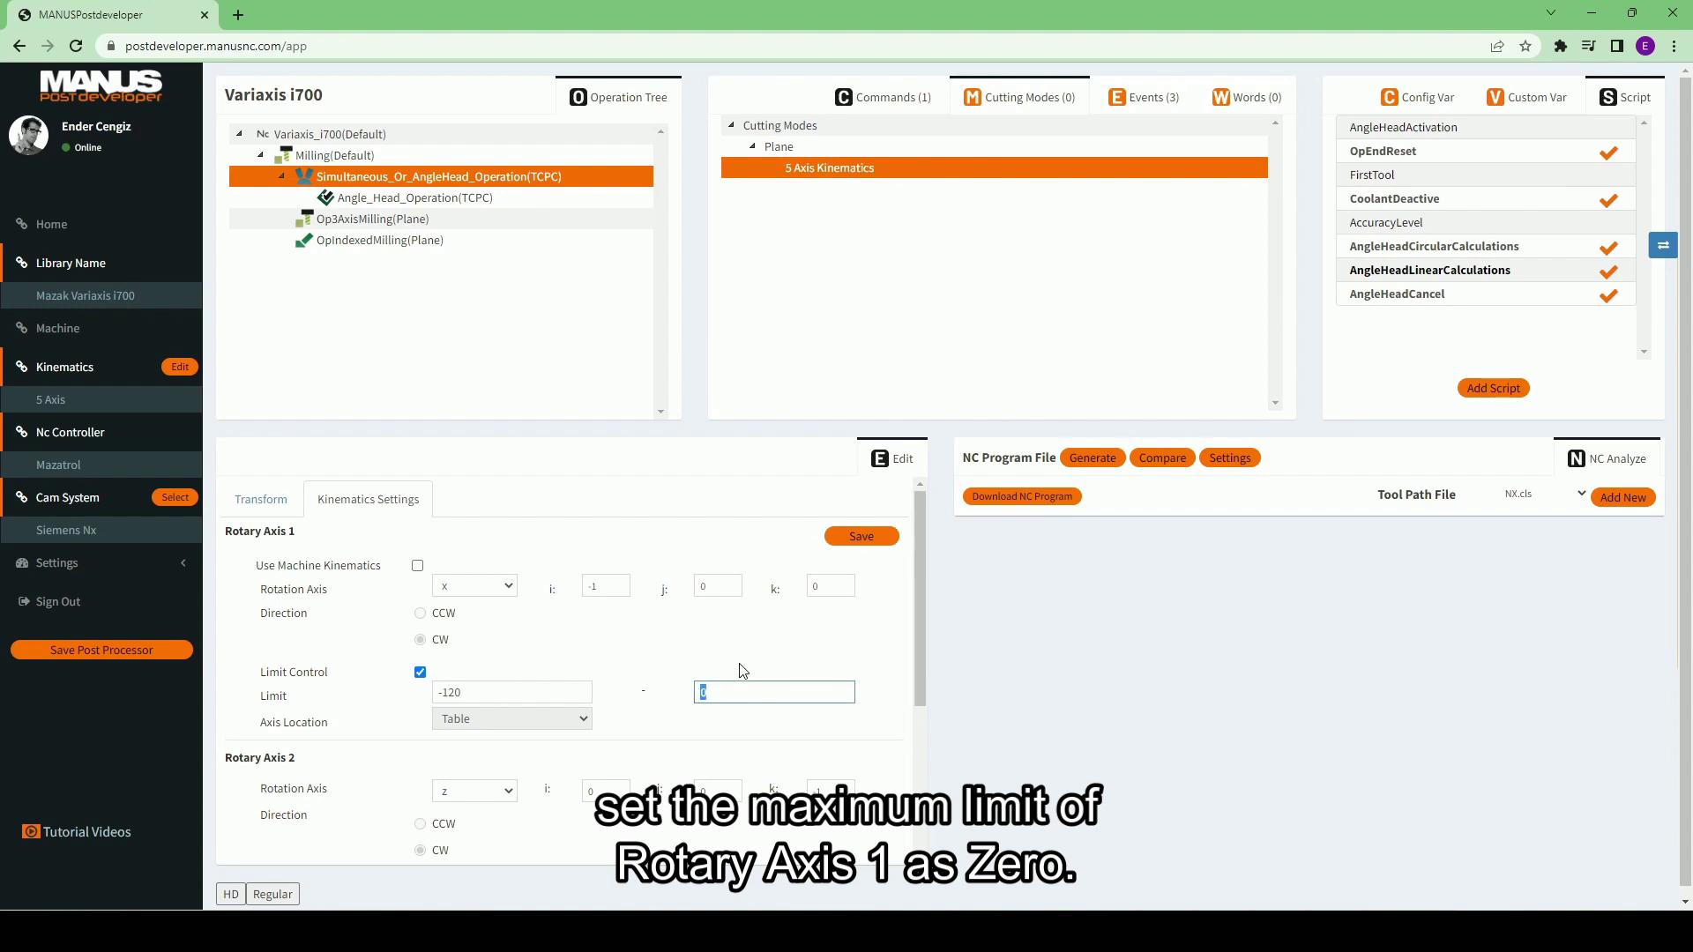
left_click(852, 538)
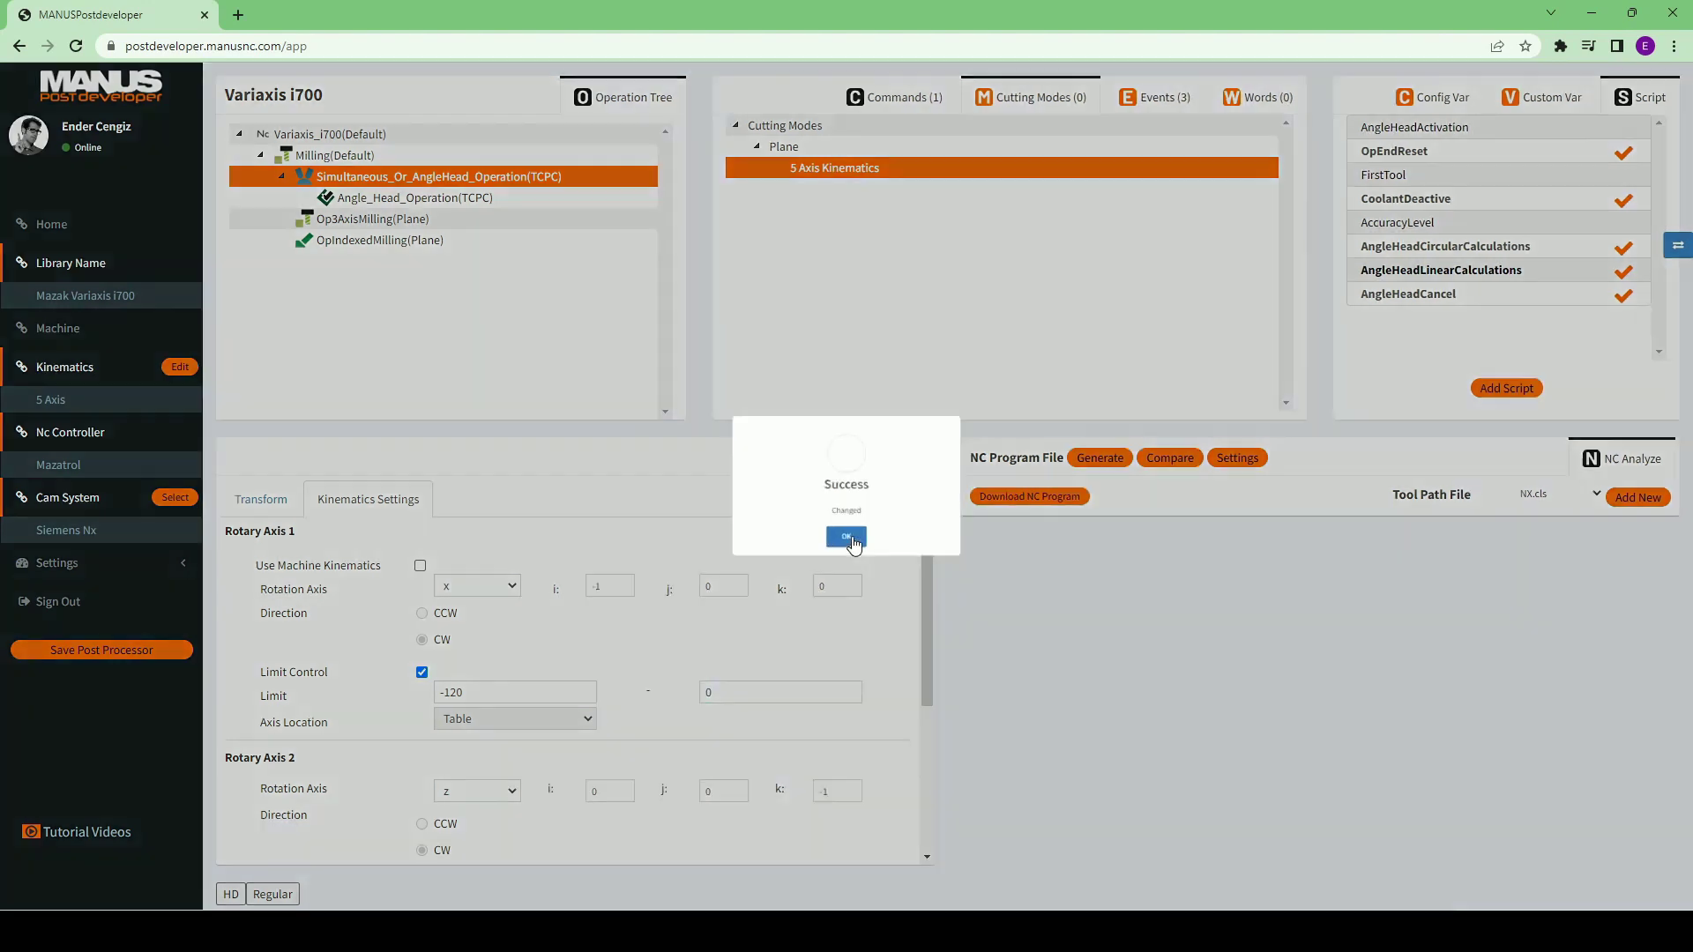
left_click(850, 539)
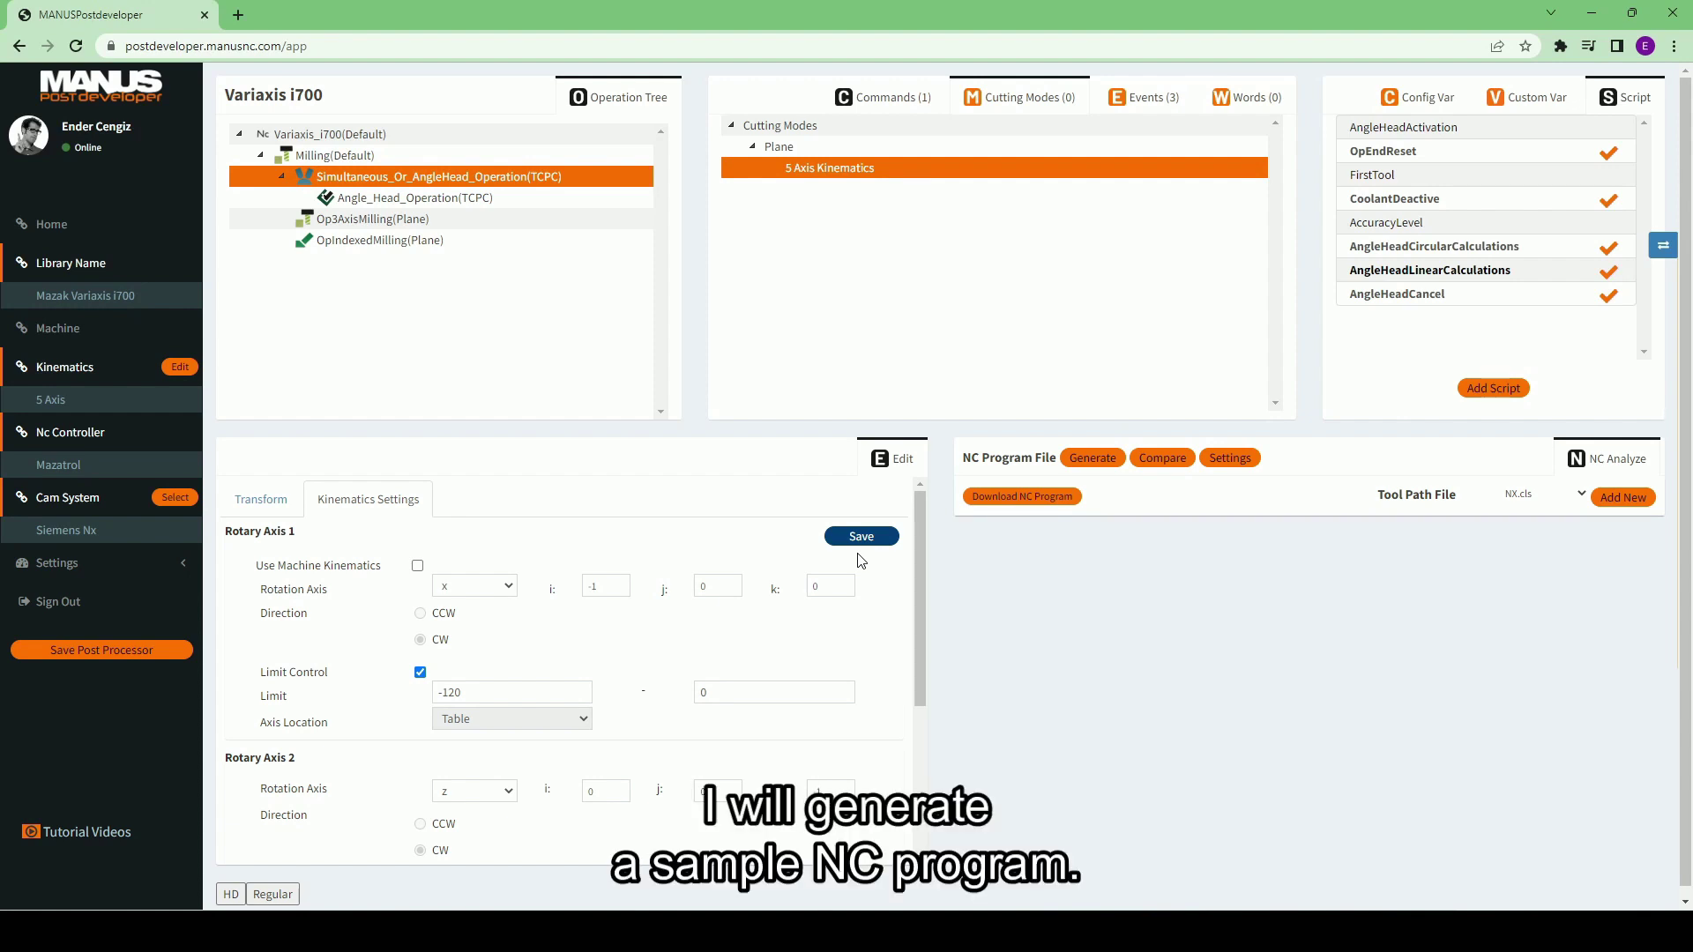
Generate the sample NC program NX_3.eia and scroll through its code.
left_click(1086, 462)
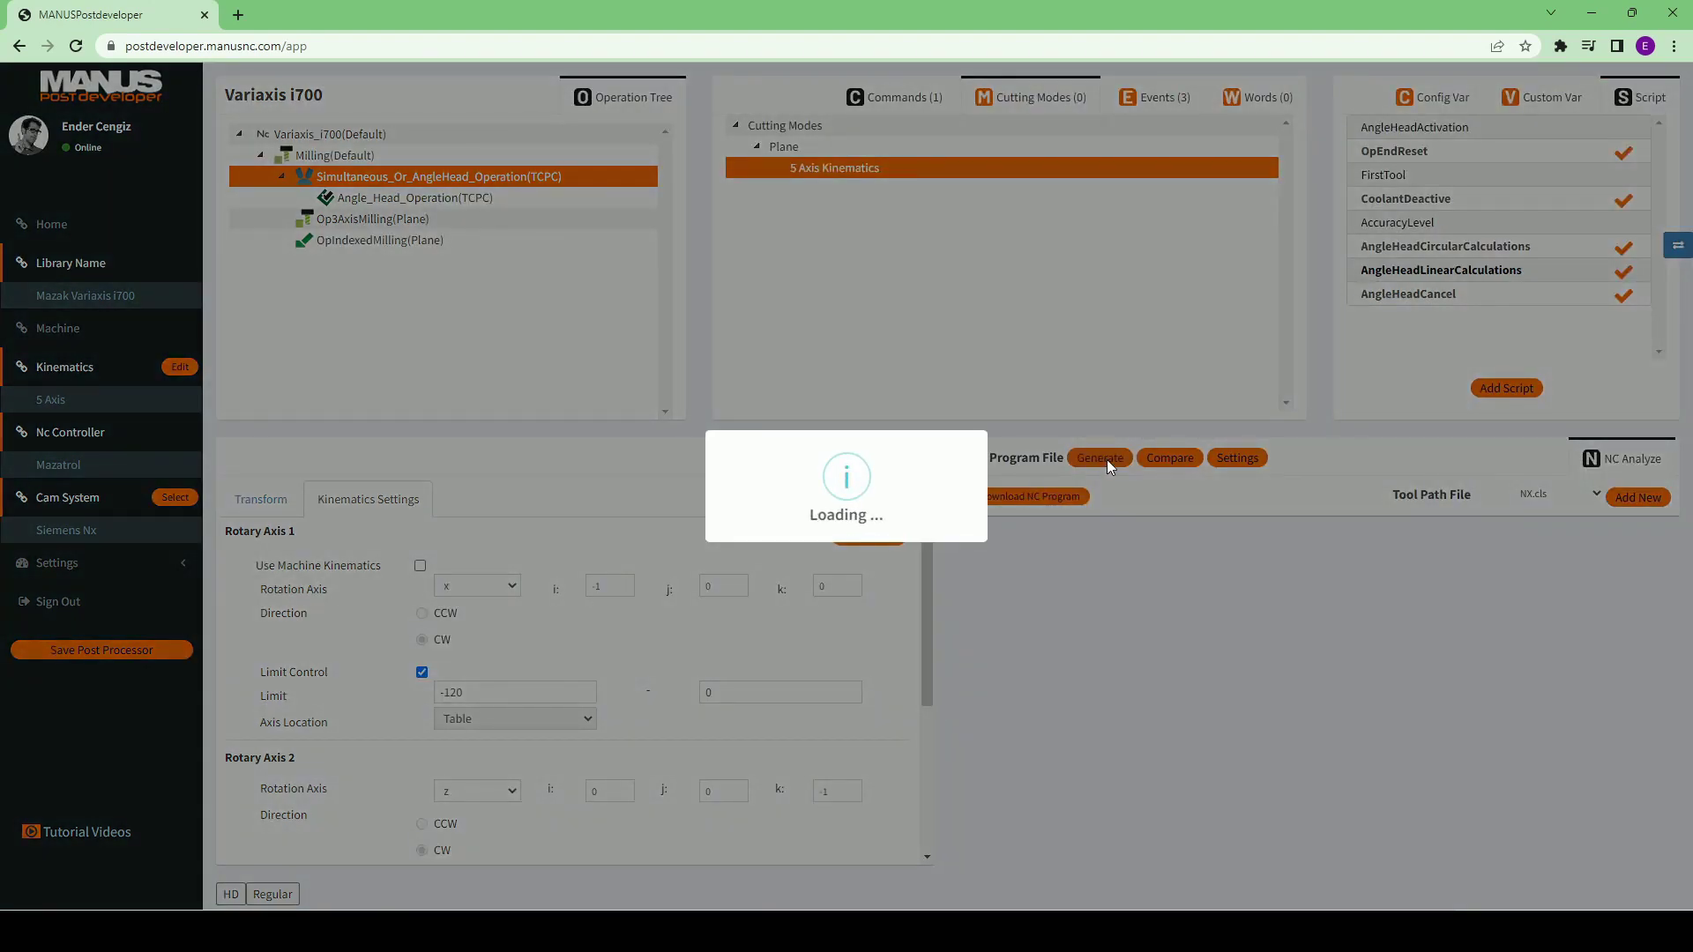
left_click(847, 536)
scroll(1406, 718, "down", 15)
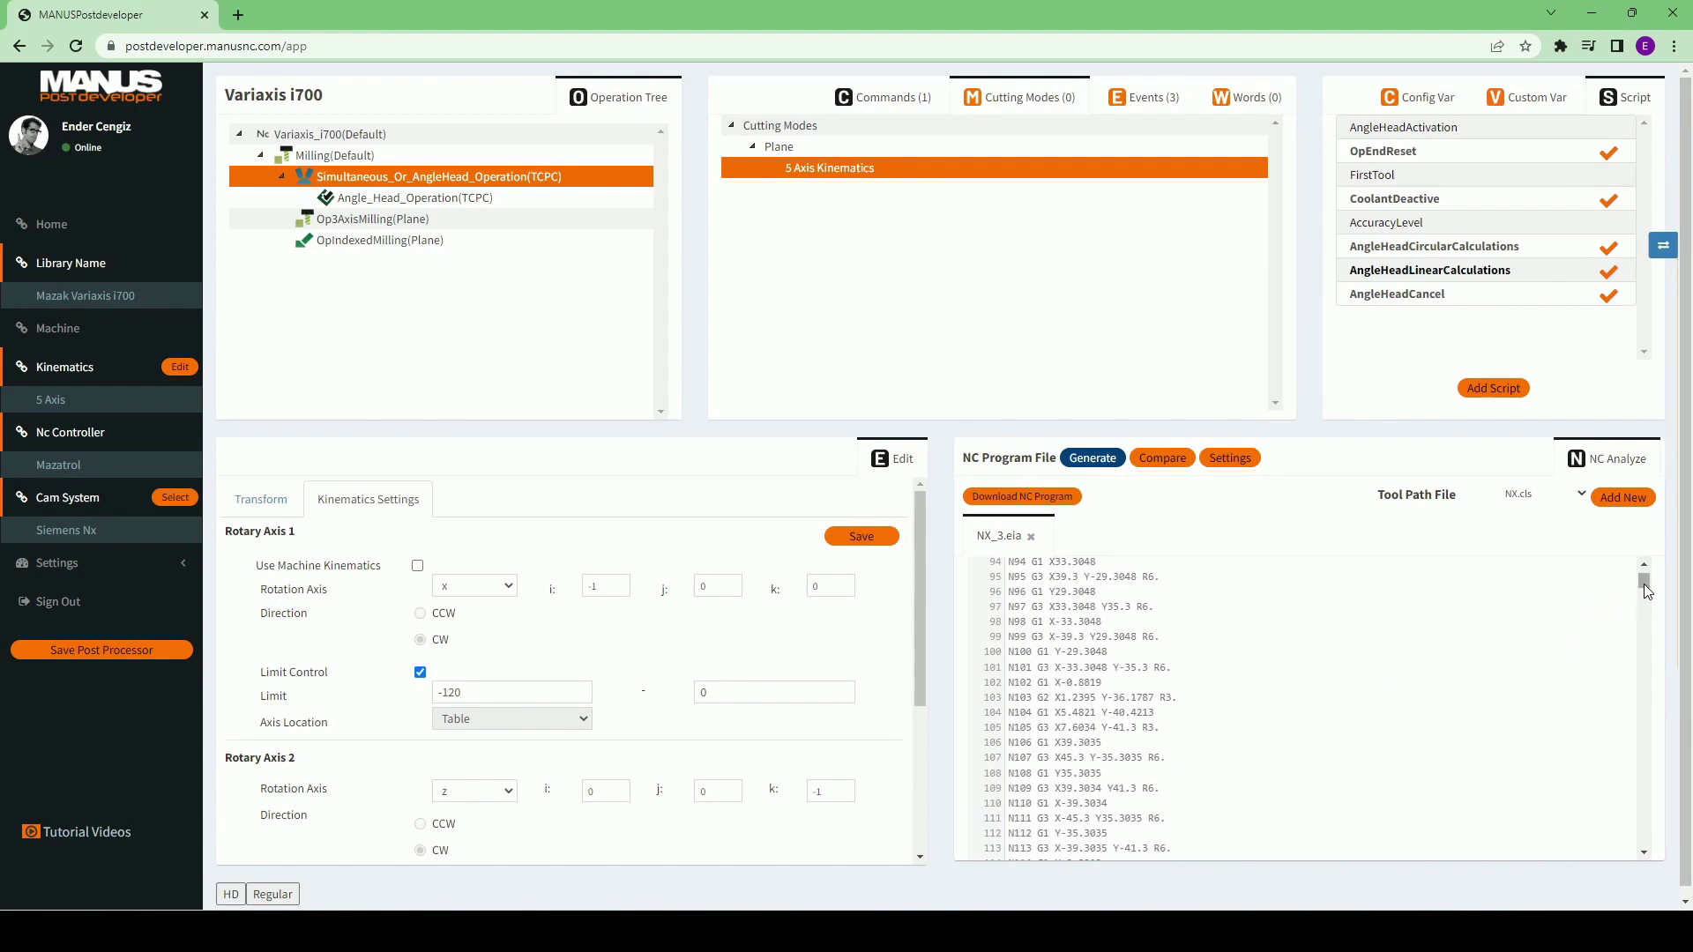
left_click_drag(1643, 583, 1642, 628)
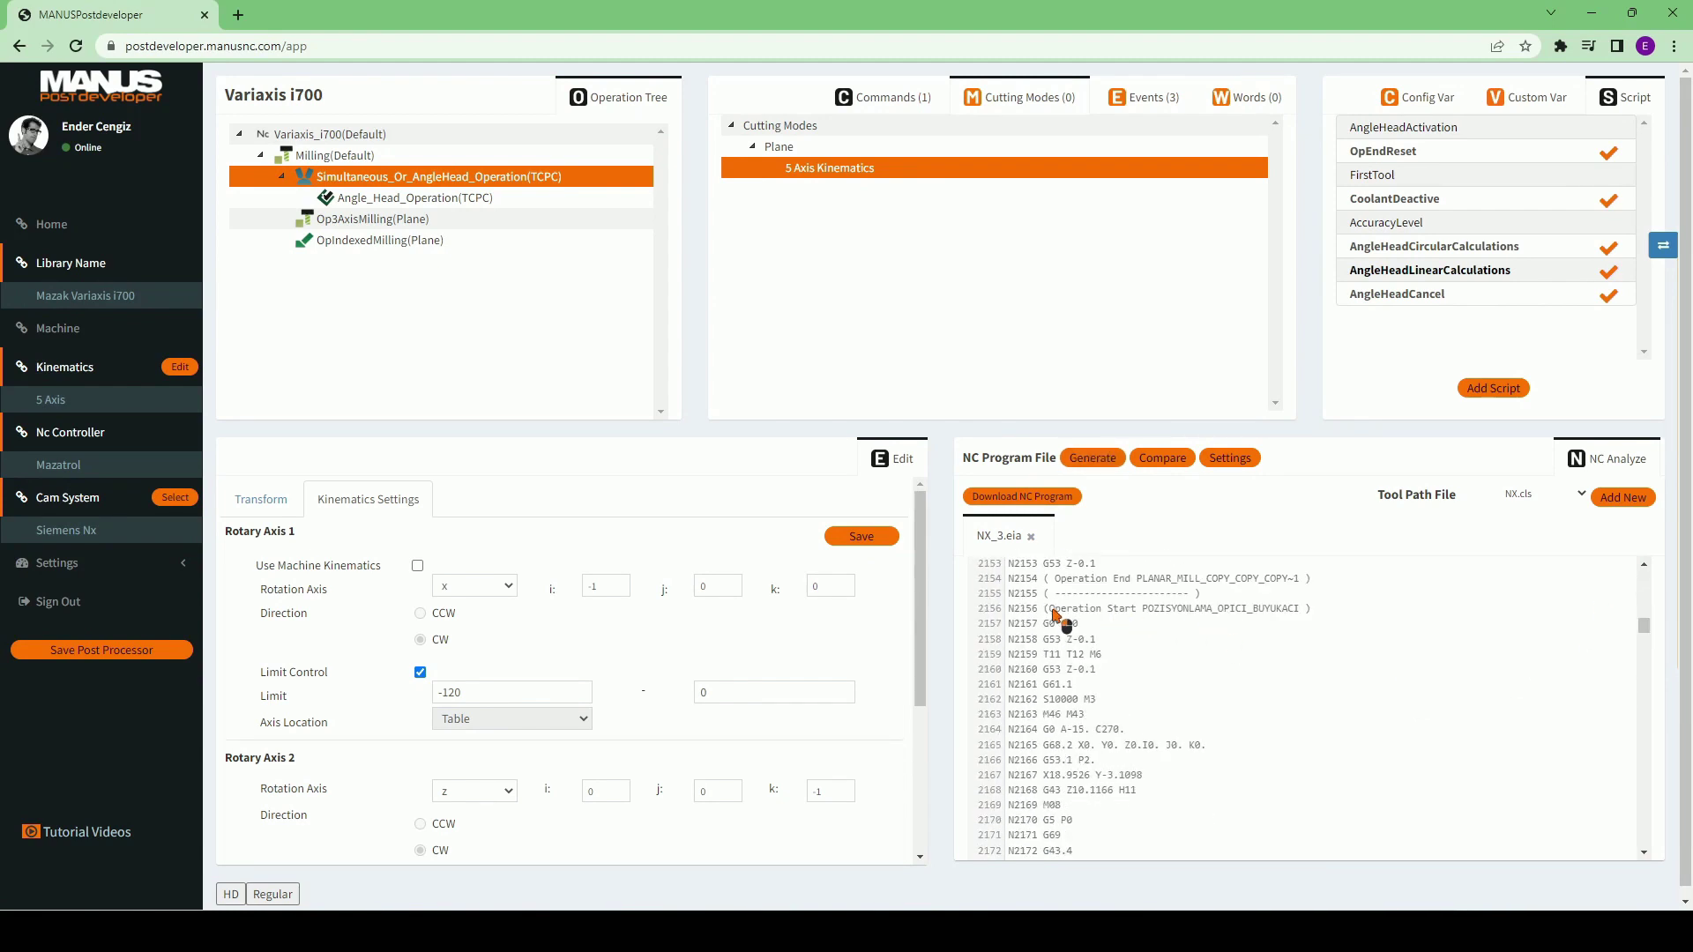
Mark the Operation Start comment on line 2156 and positioning moves on lines 2164–2168.
left_click_drag(1050, 609, 1136, 614)
right_click(1136, 614)
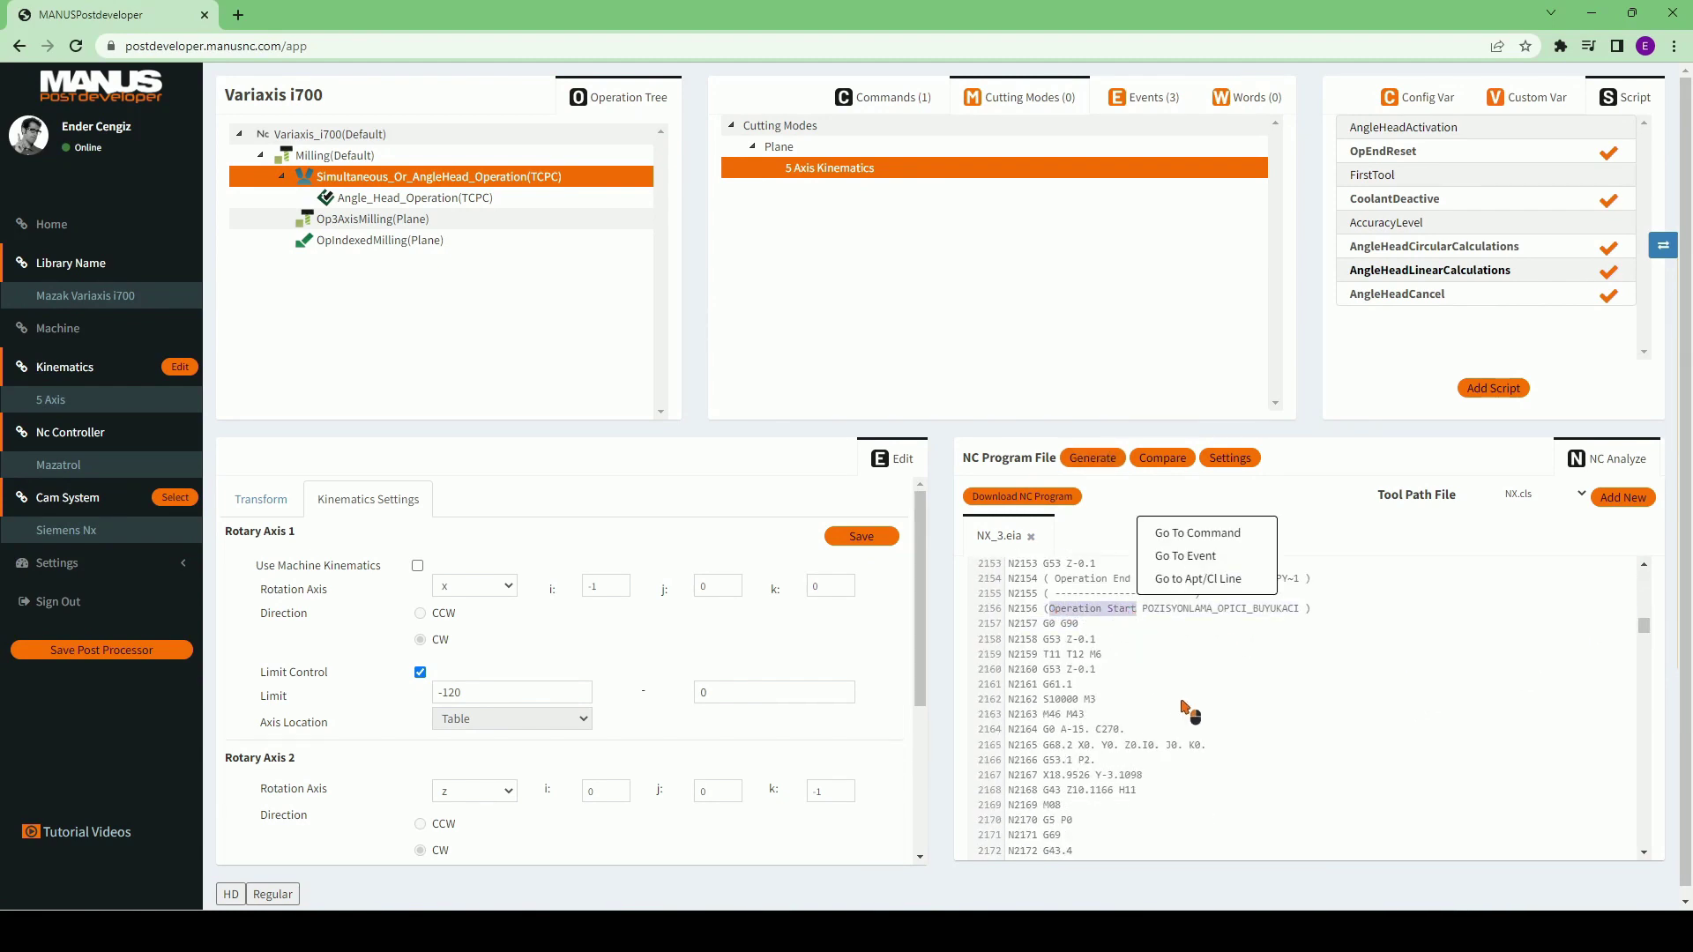
scroll(1182, 705, "down", 5)
scroll(1182, 706, "up", 5)
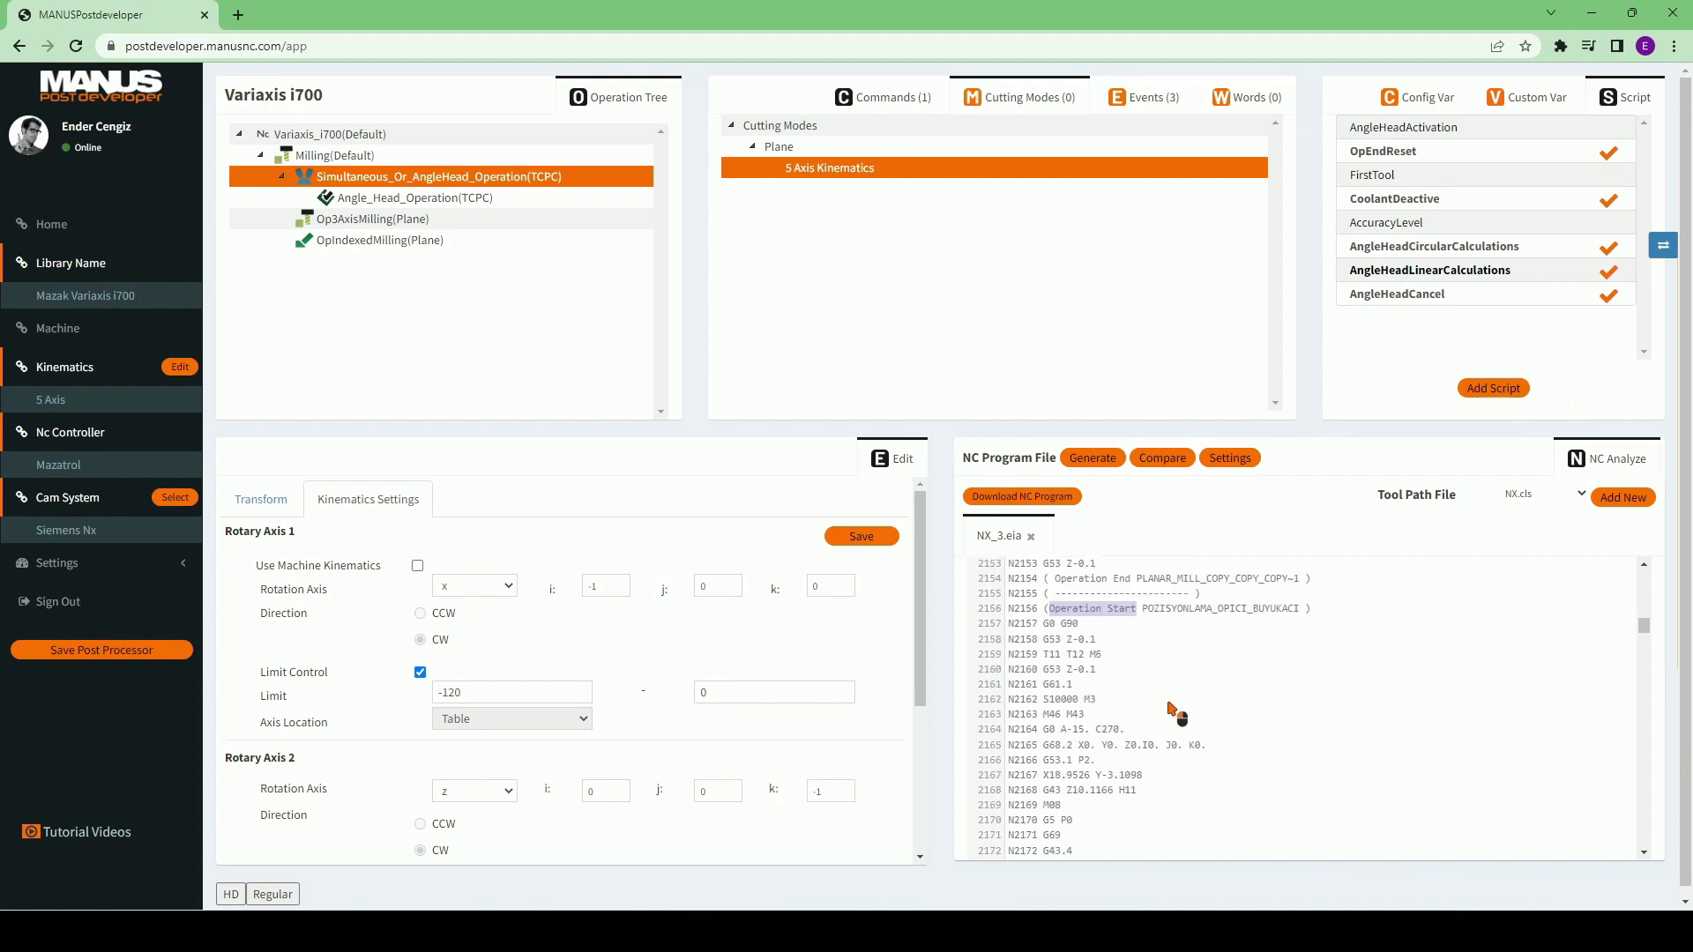
scroll(1176, 715, "down", 1)
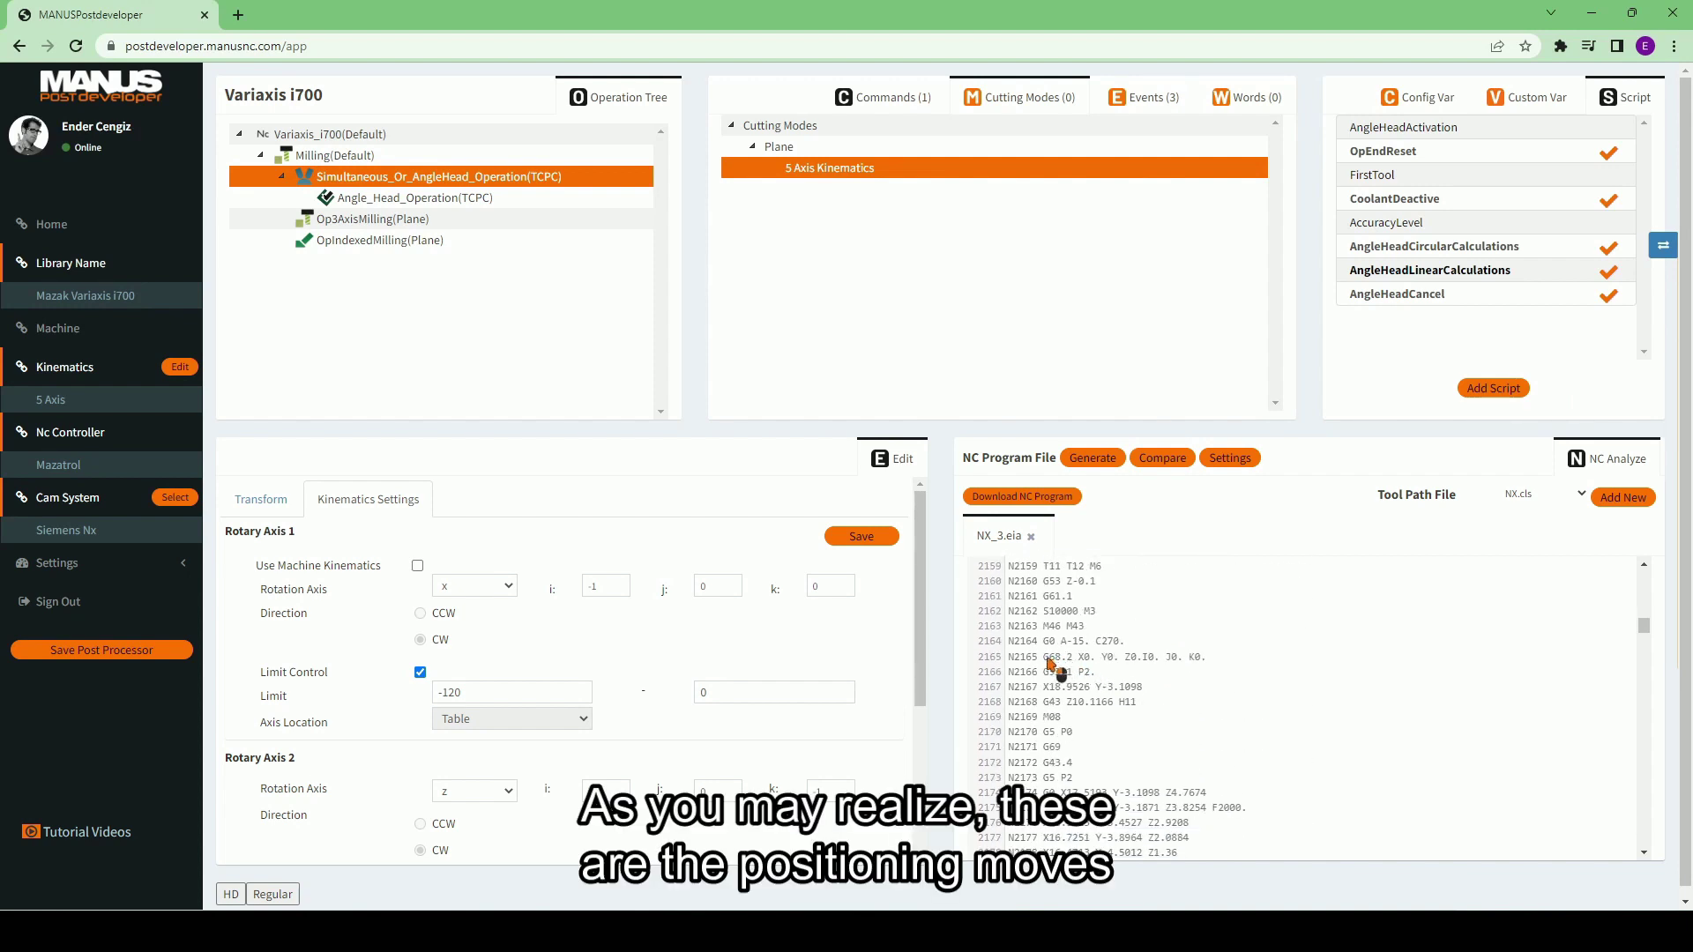
left_click_drag(1044, 641, 1164, 708)
right_click(1165, 706)
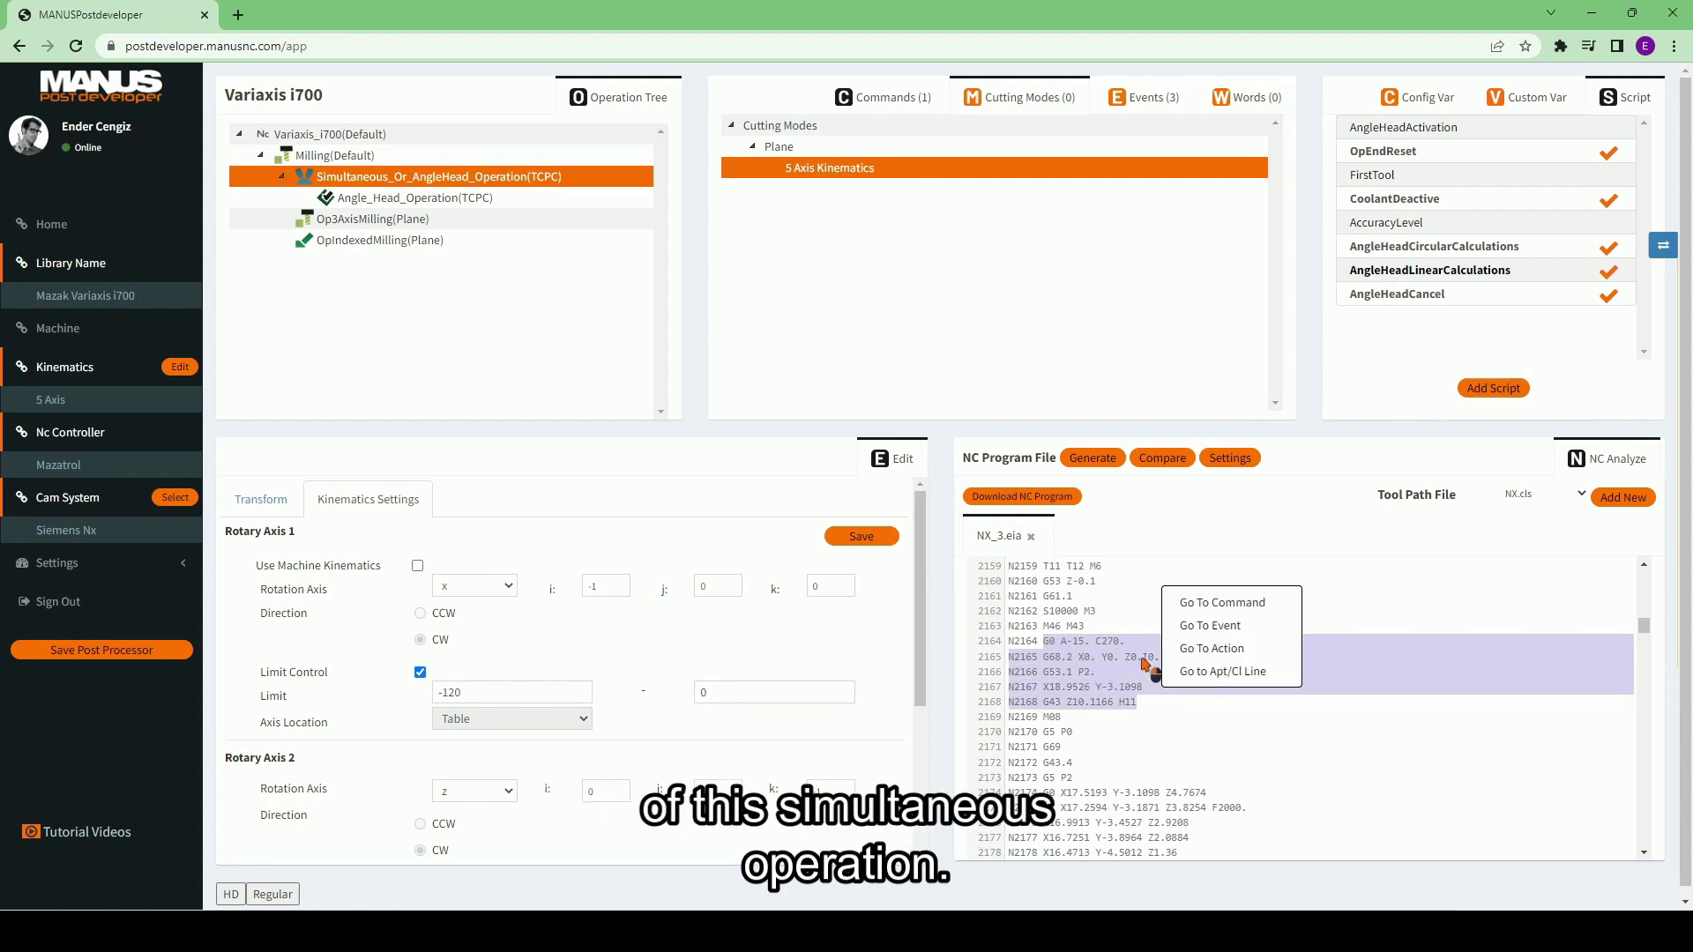
Jump from NC line 2165 to its FORMAT POSITIONING AT SAFE POSITION command.
right_click(1093, 657)
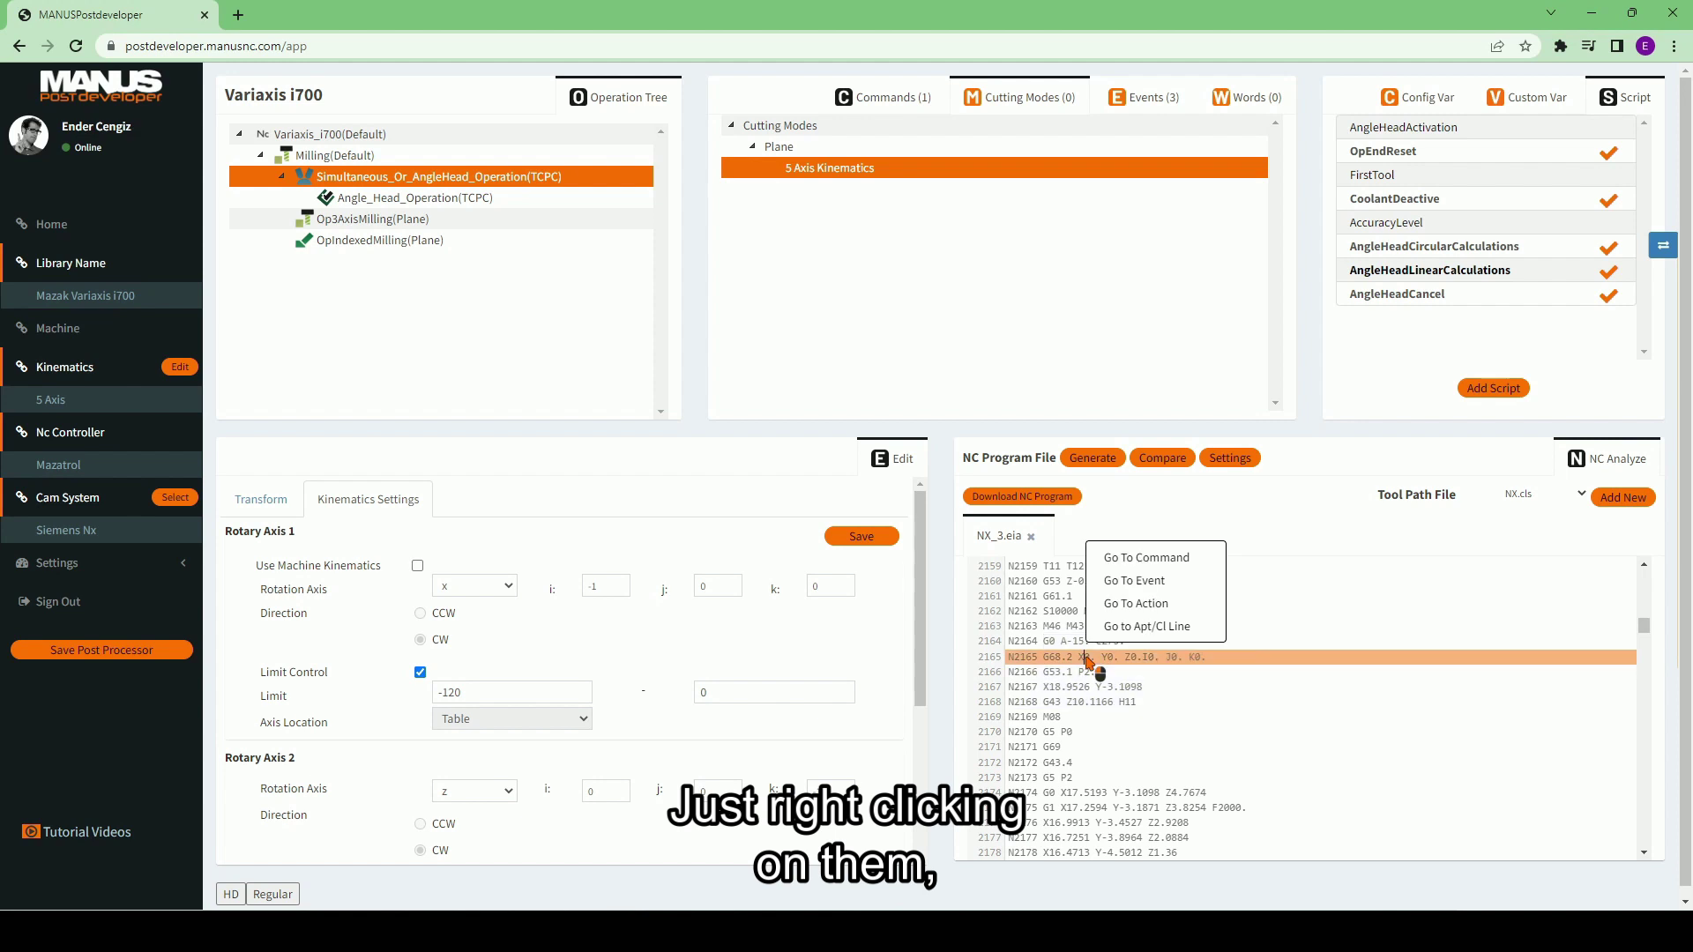
left_click(1148, 561)
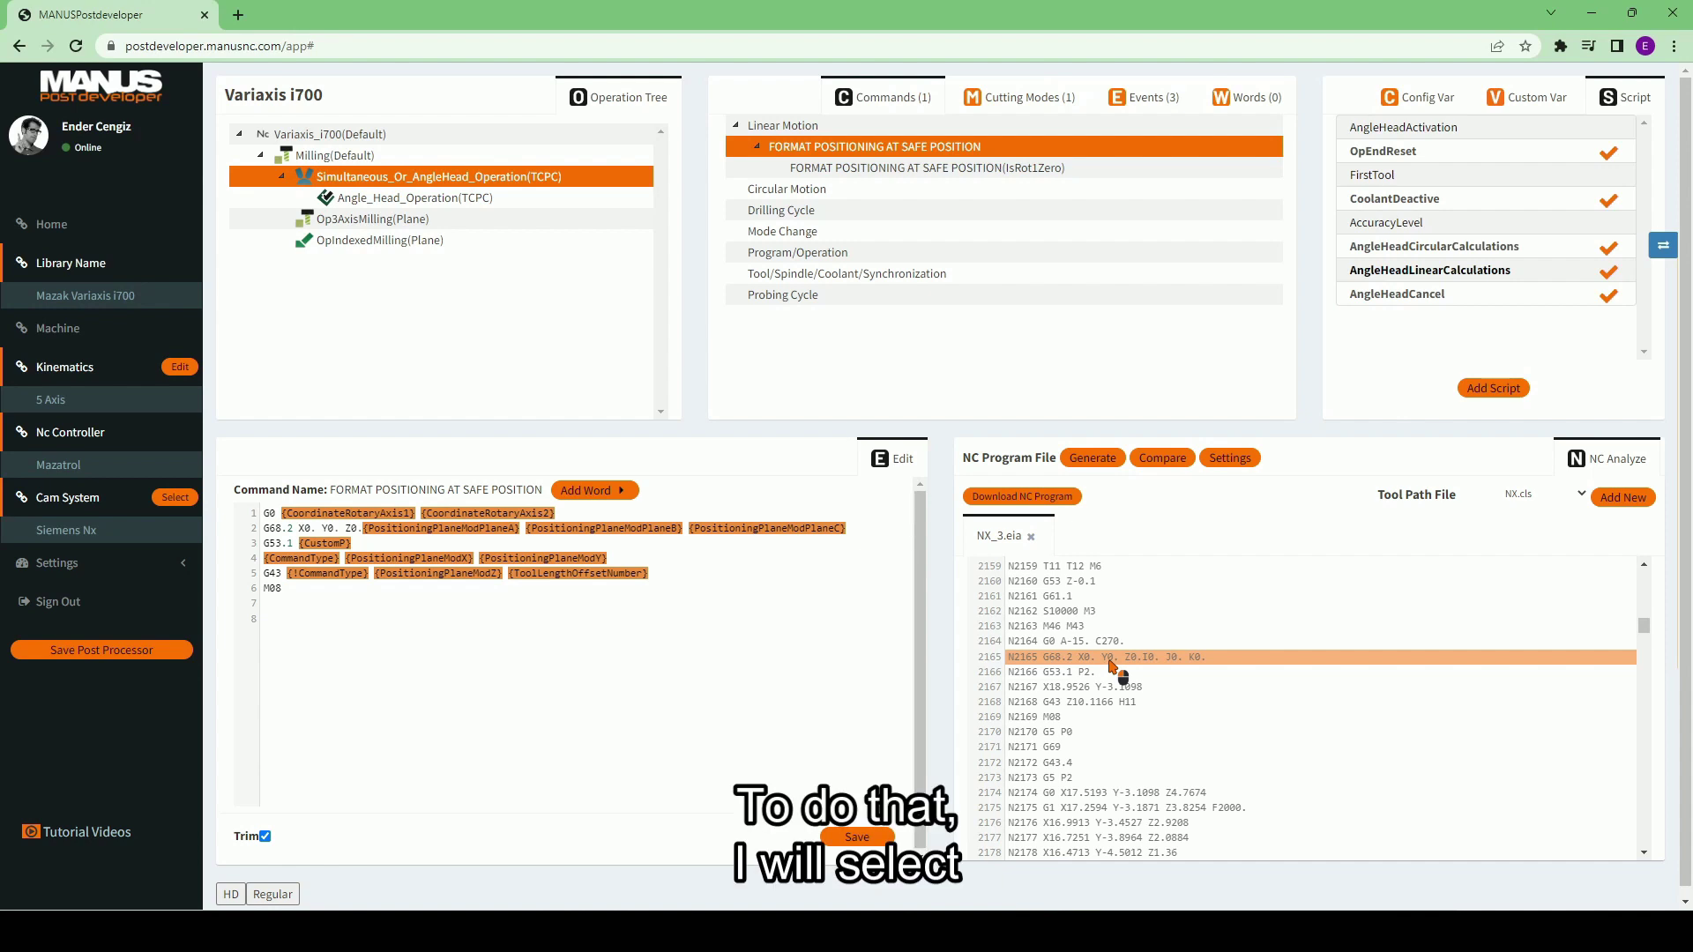
right_click(1110, 663)
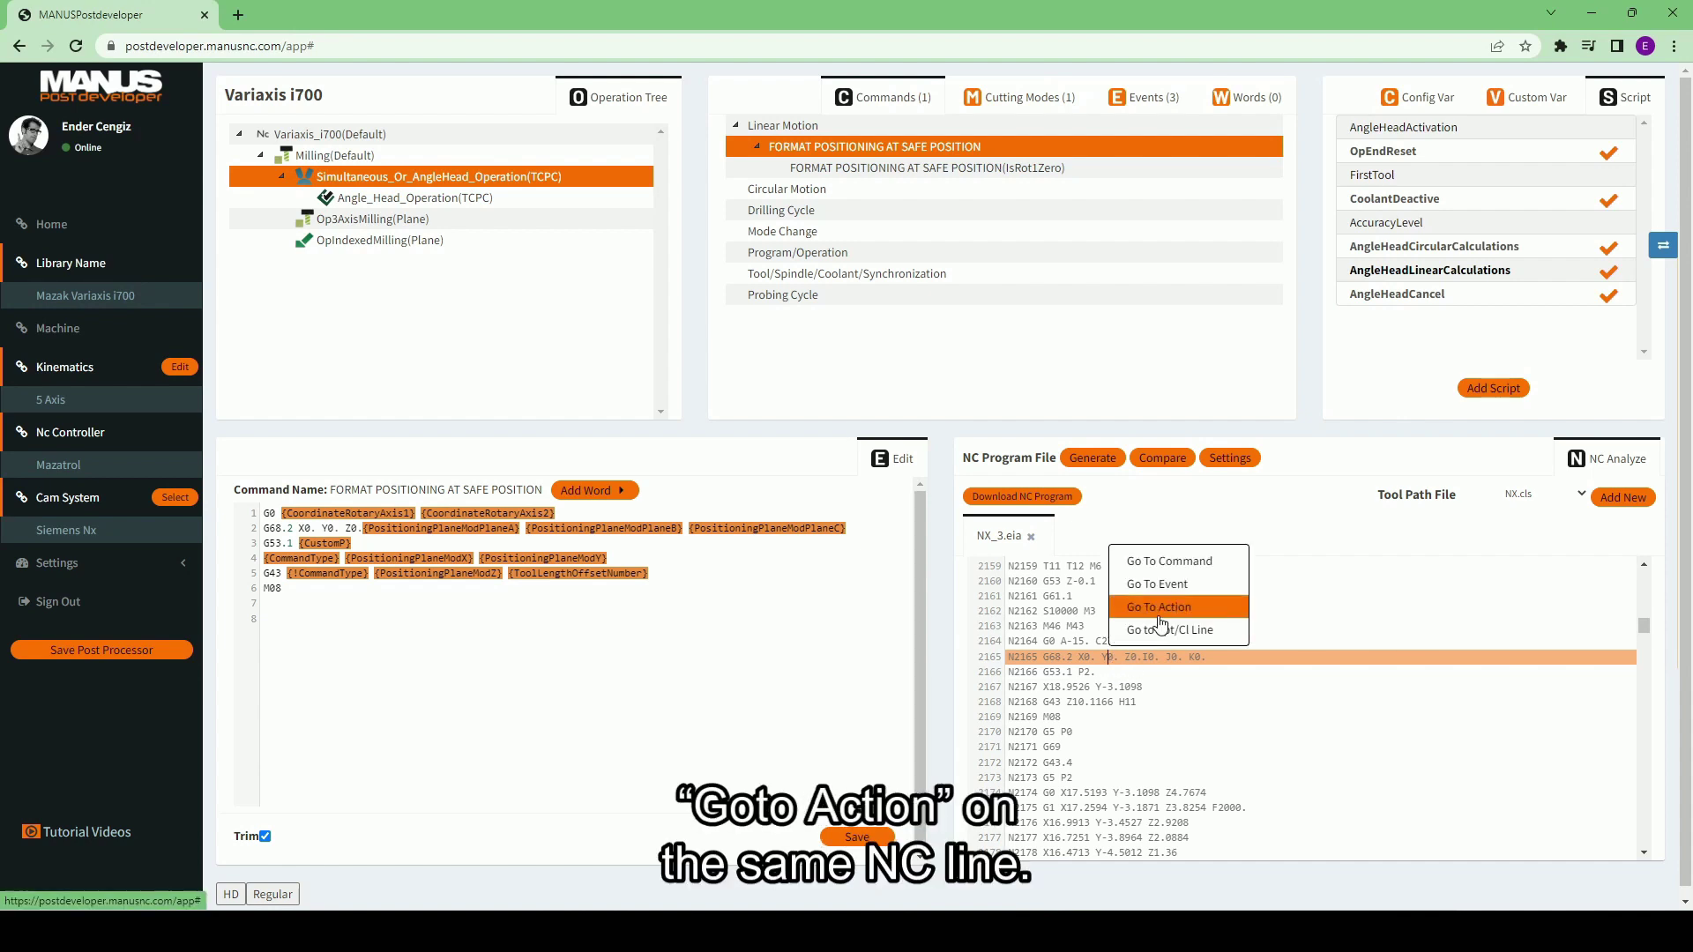
Go to line 2165's action and locate Format Positioning At Safe Position, set to Plane.
left_click(1157, 619)
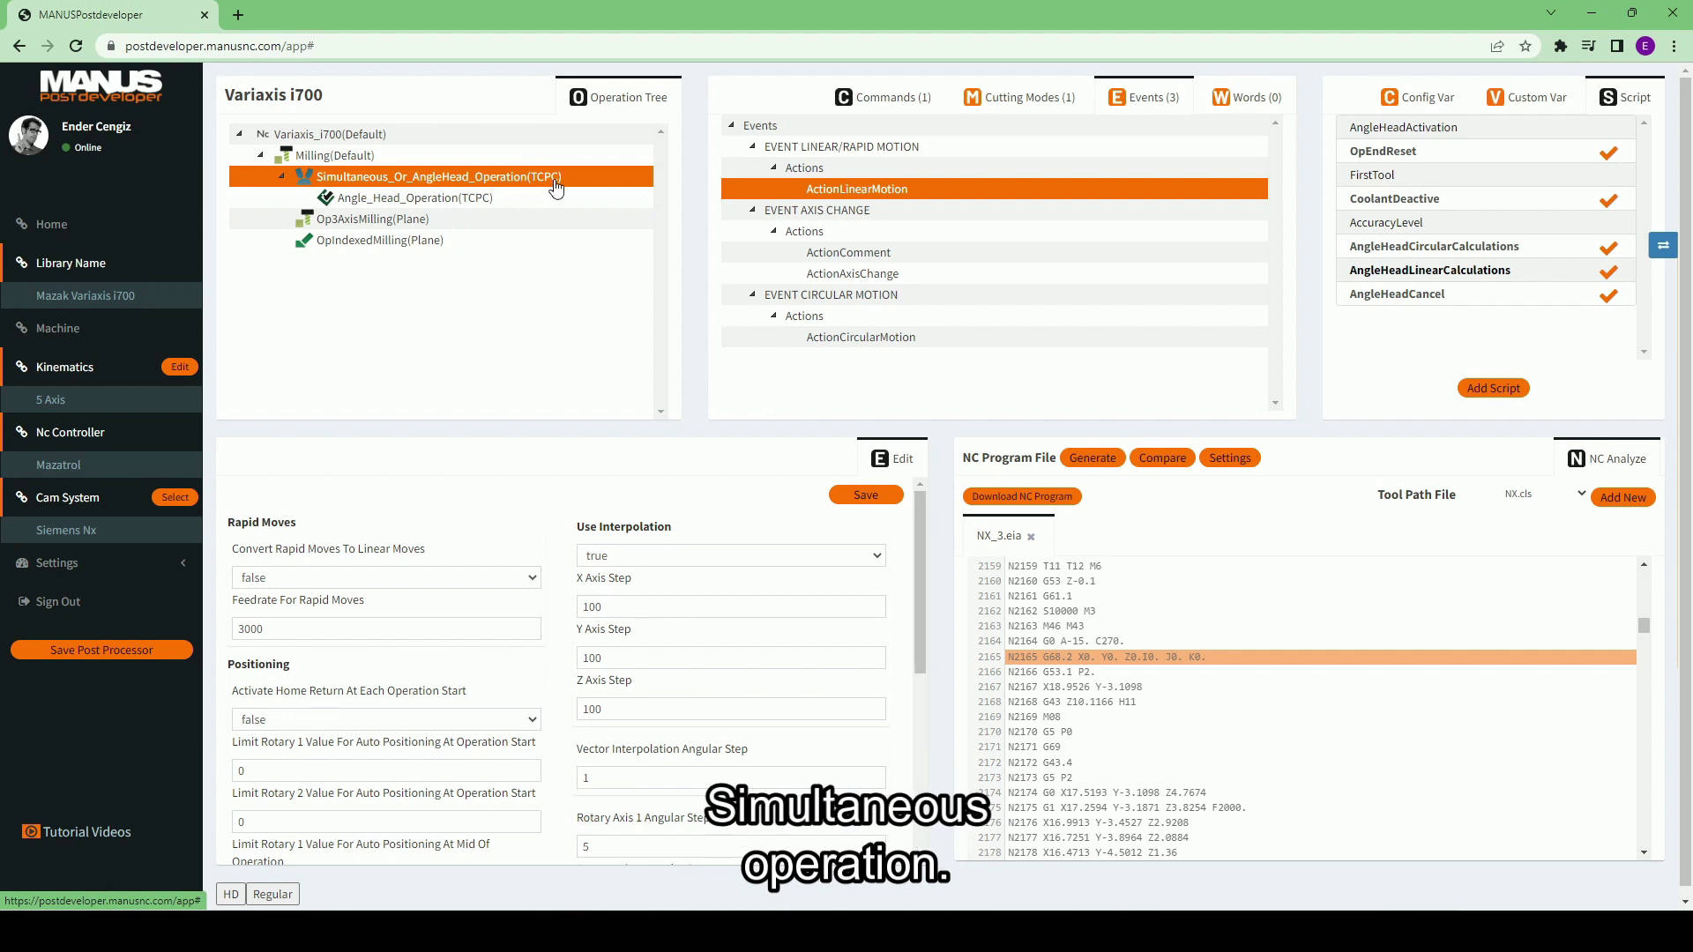
scroll(505, 647, "down", 3)
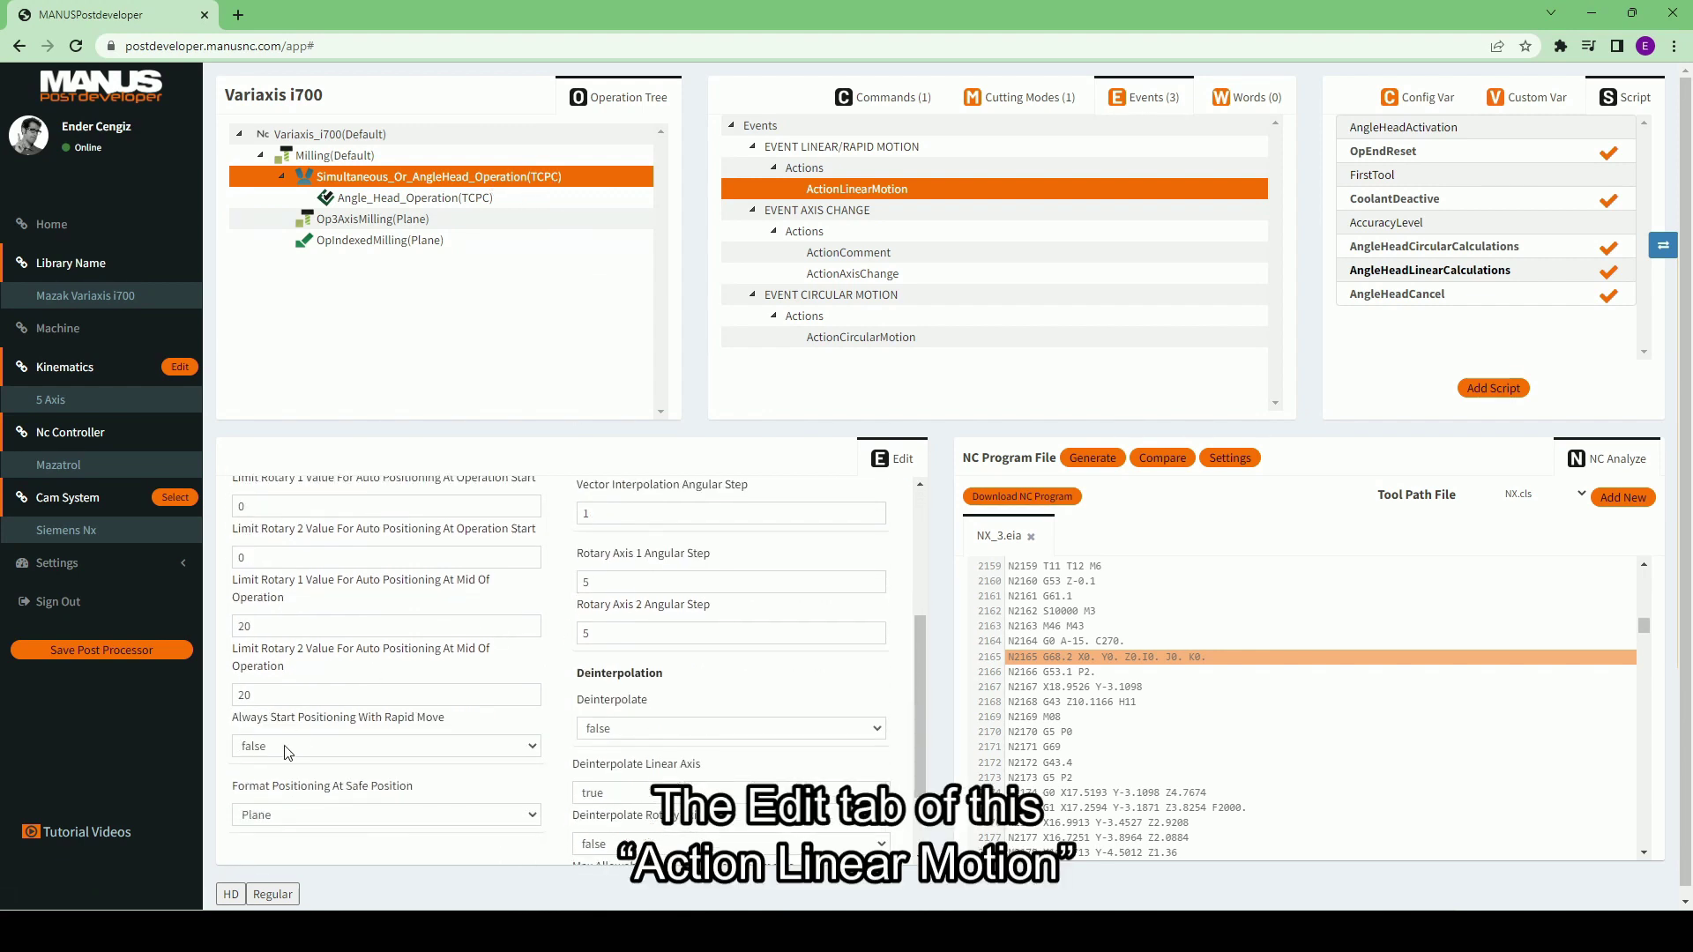
left_click_drag(233, 785, 429, 789)
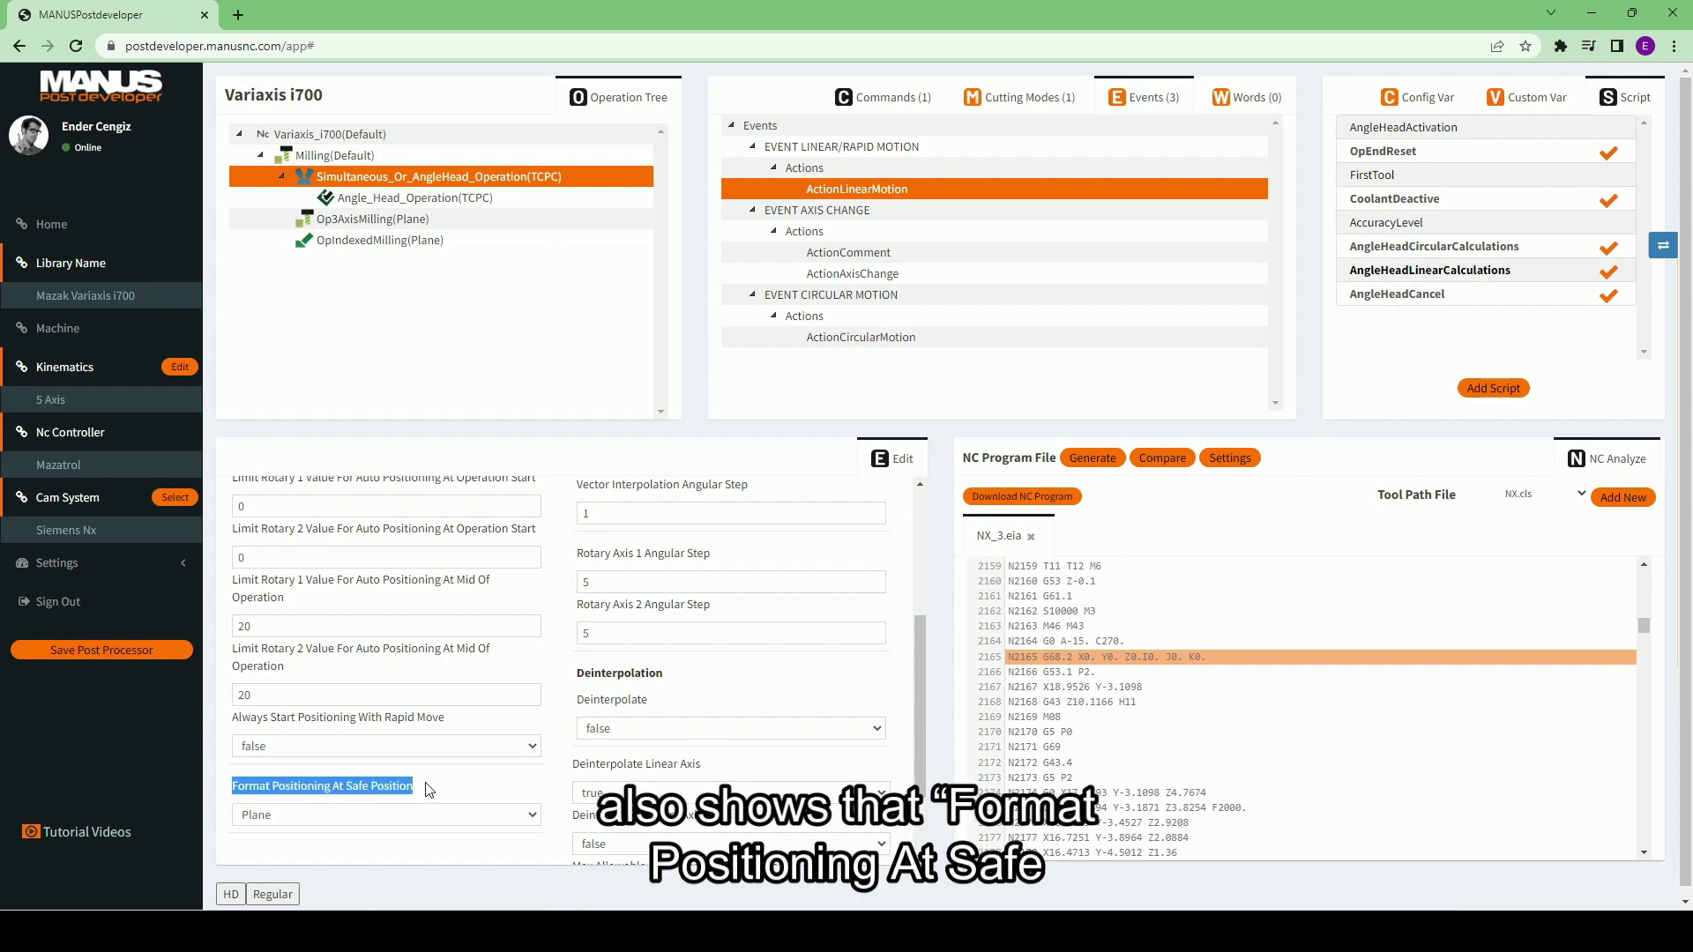
left_click(437, 784)
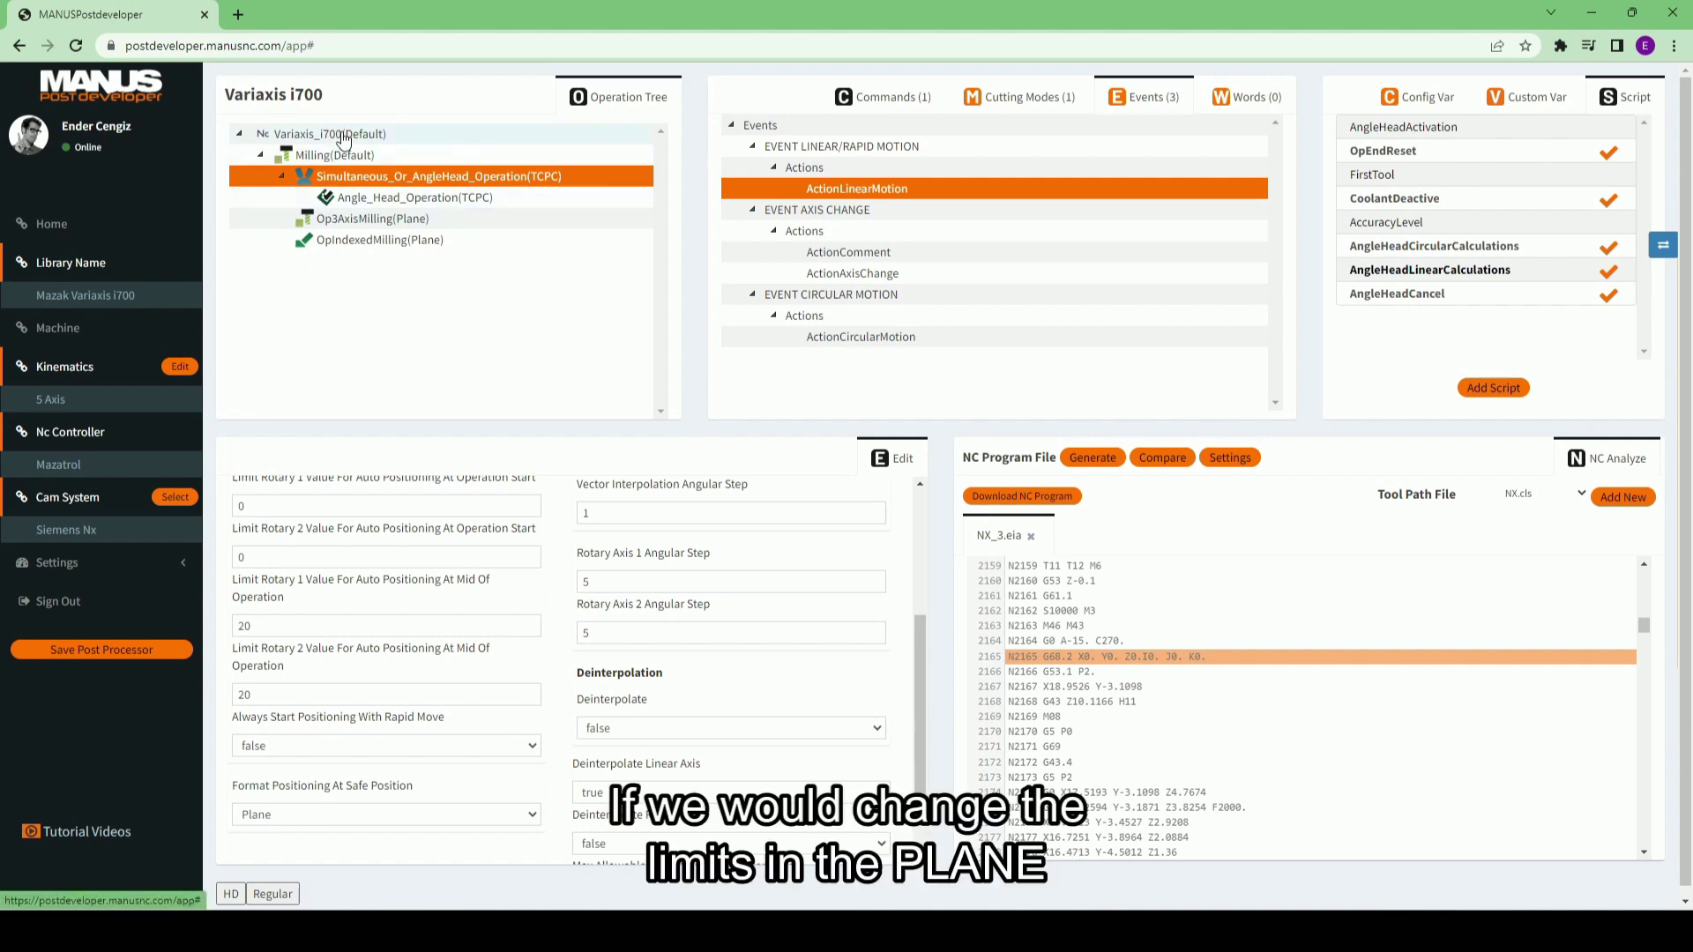
Show the TCPC mode's 5 Axis Kinematics rotary axis limits for Variaxis_i700.
left_click(423, 137)
left_click(973, 102)
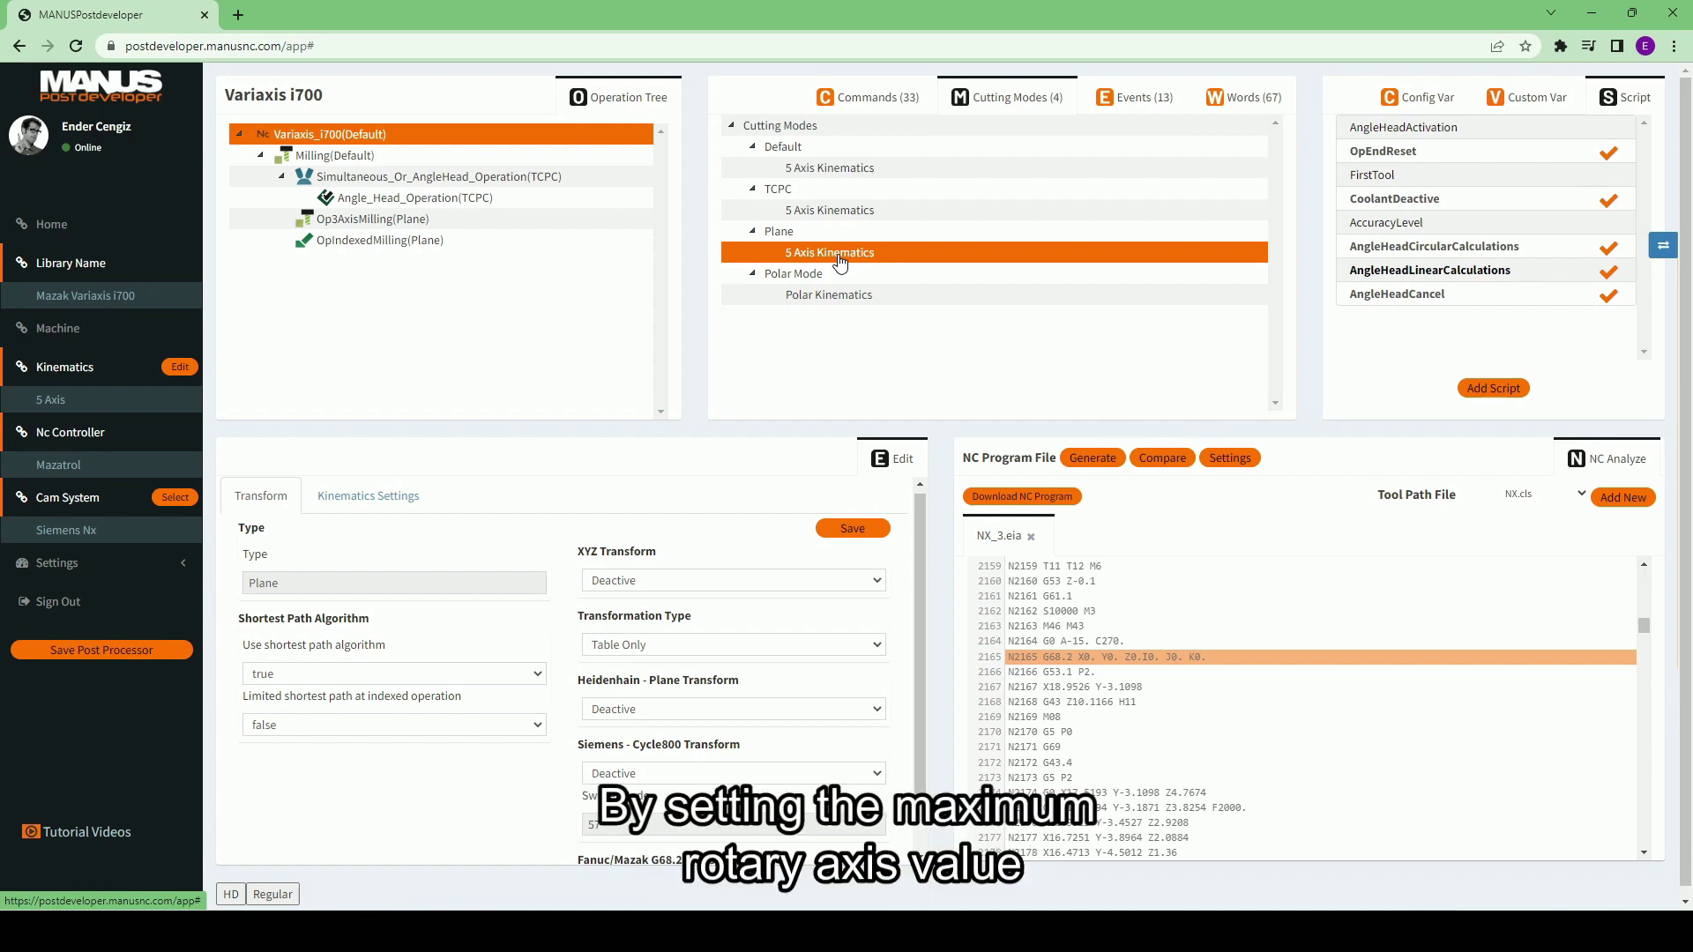
left_click(812, 214)
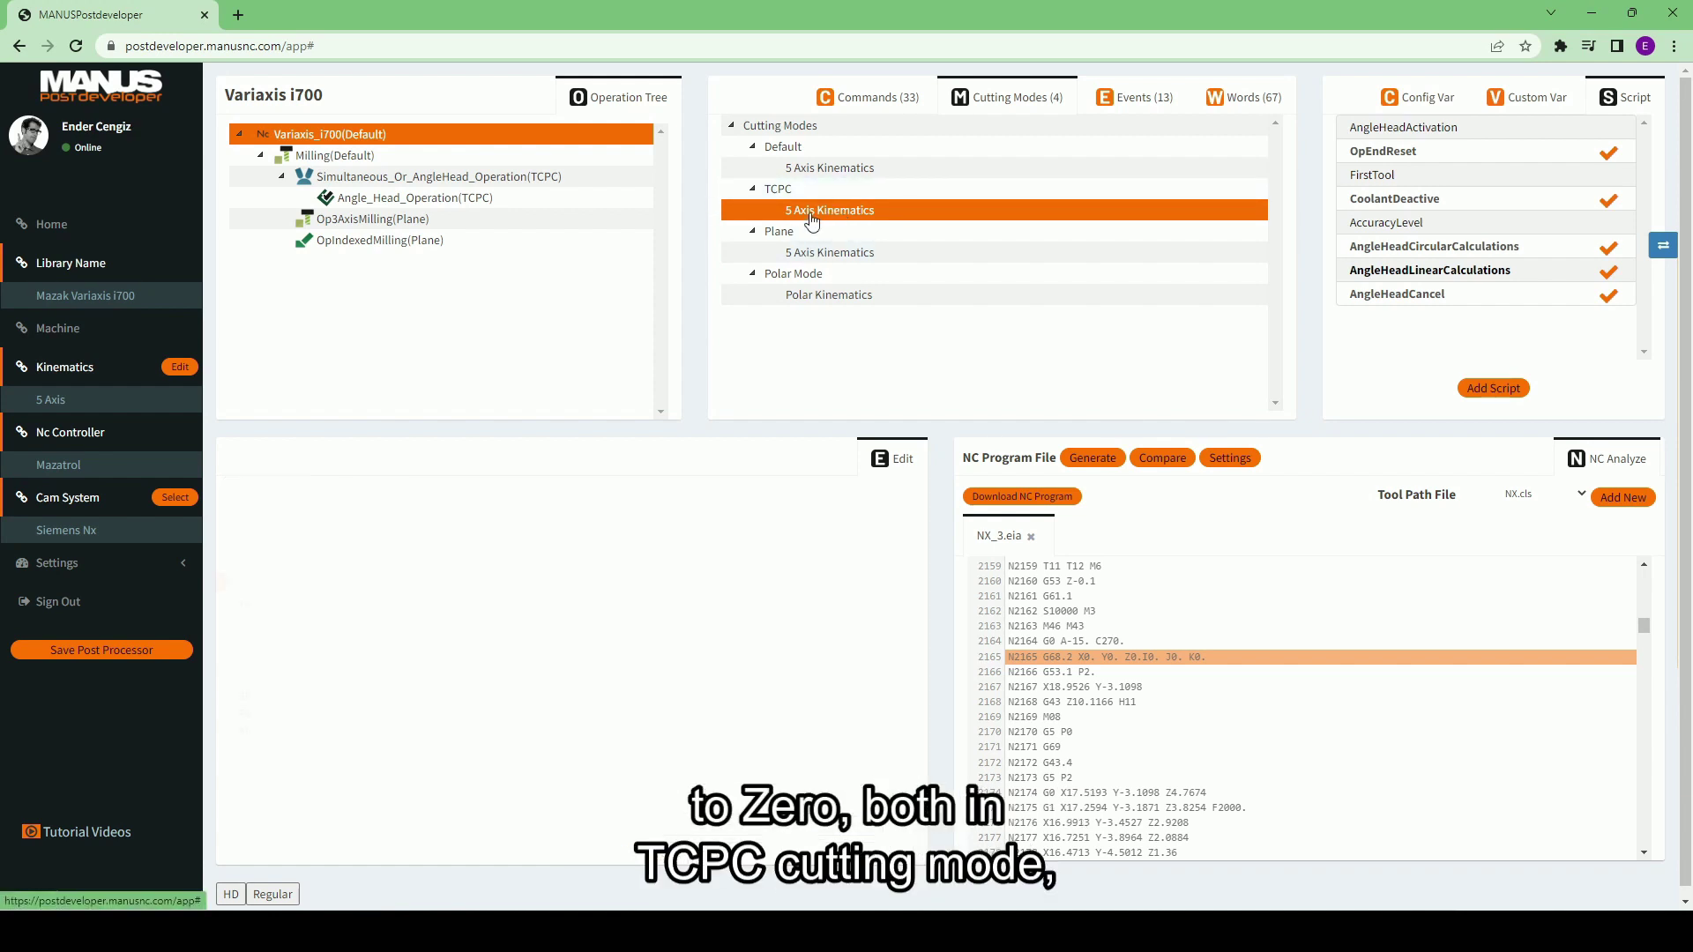
left_click(357, 497)
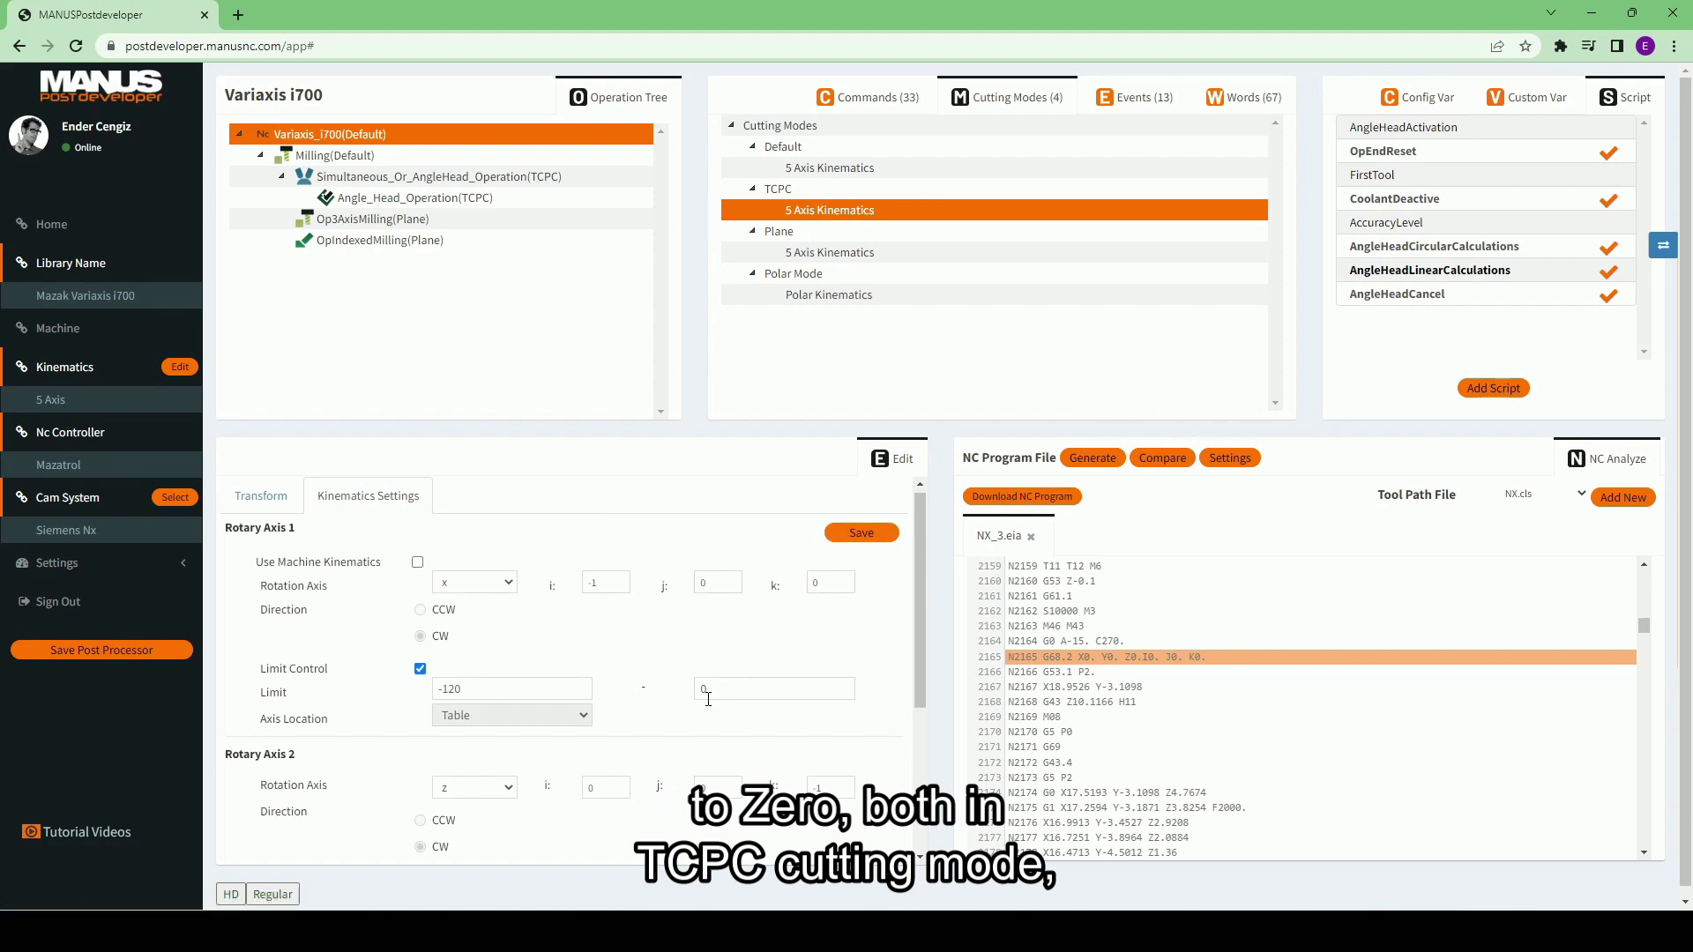
Show the simultaneous operation's Plane mode rotary axis limits, -120 to 0.
left_click(441, 181)
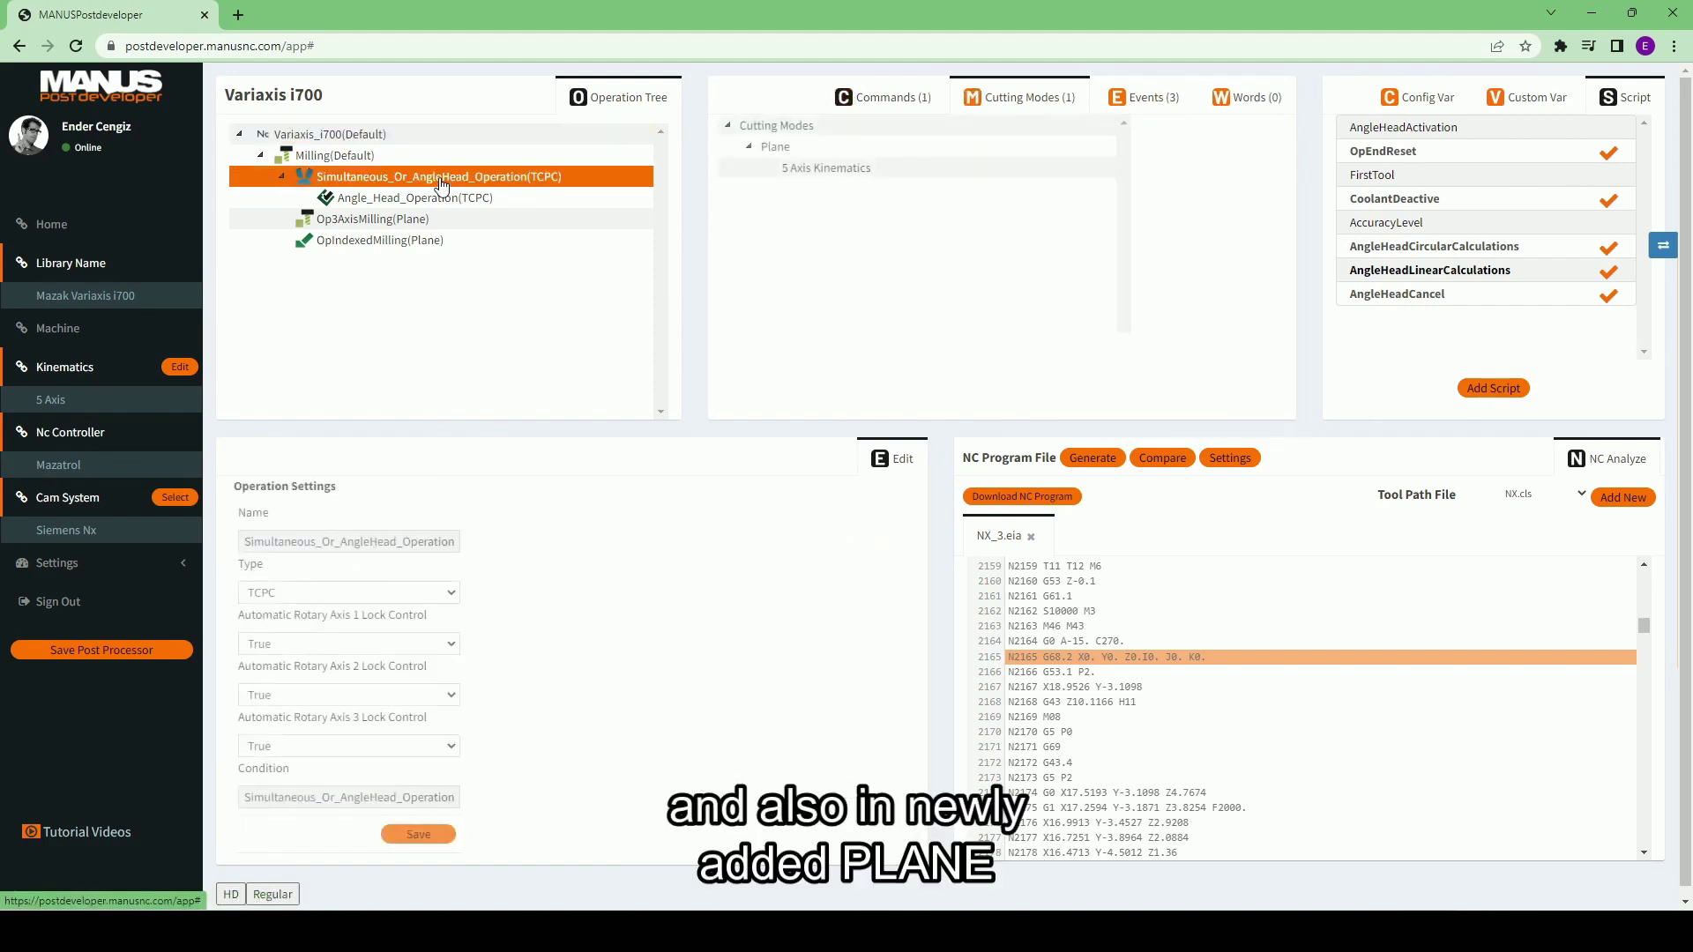
left_click(879, 169)
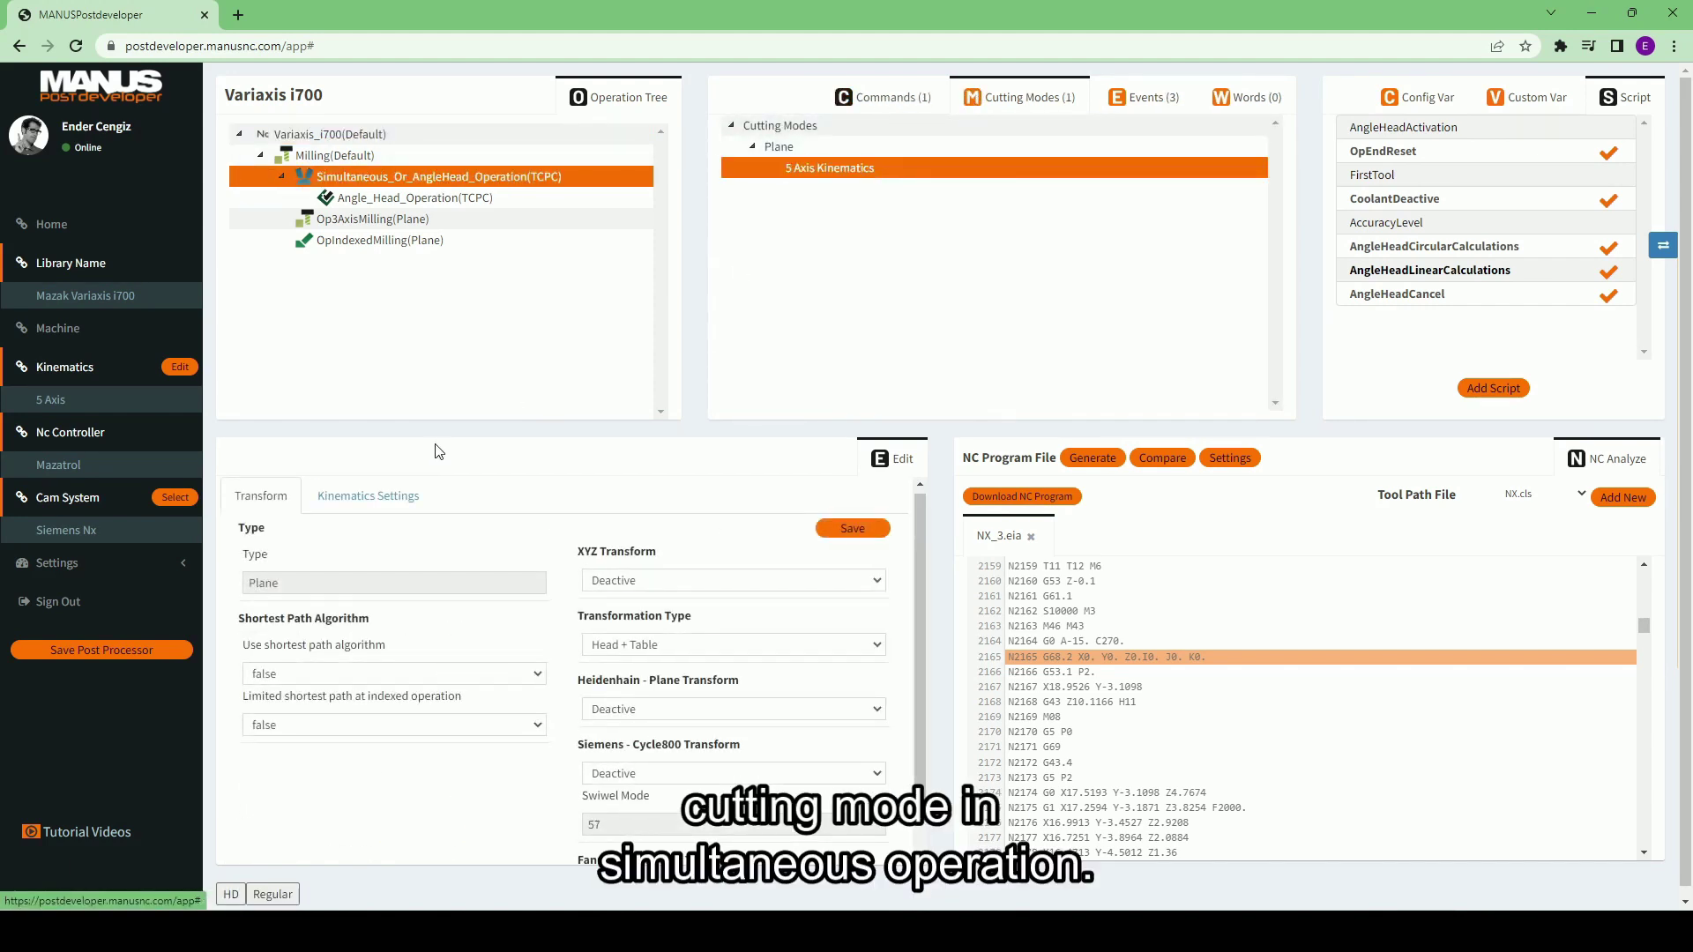
left_click(363, 495)
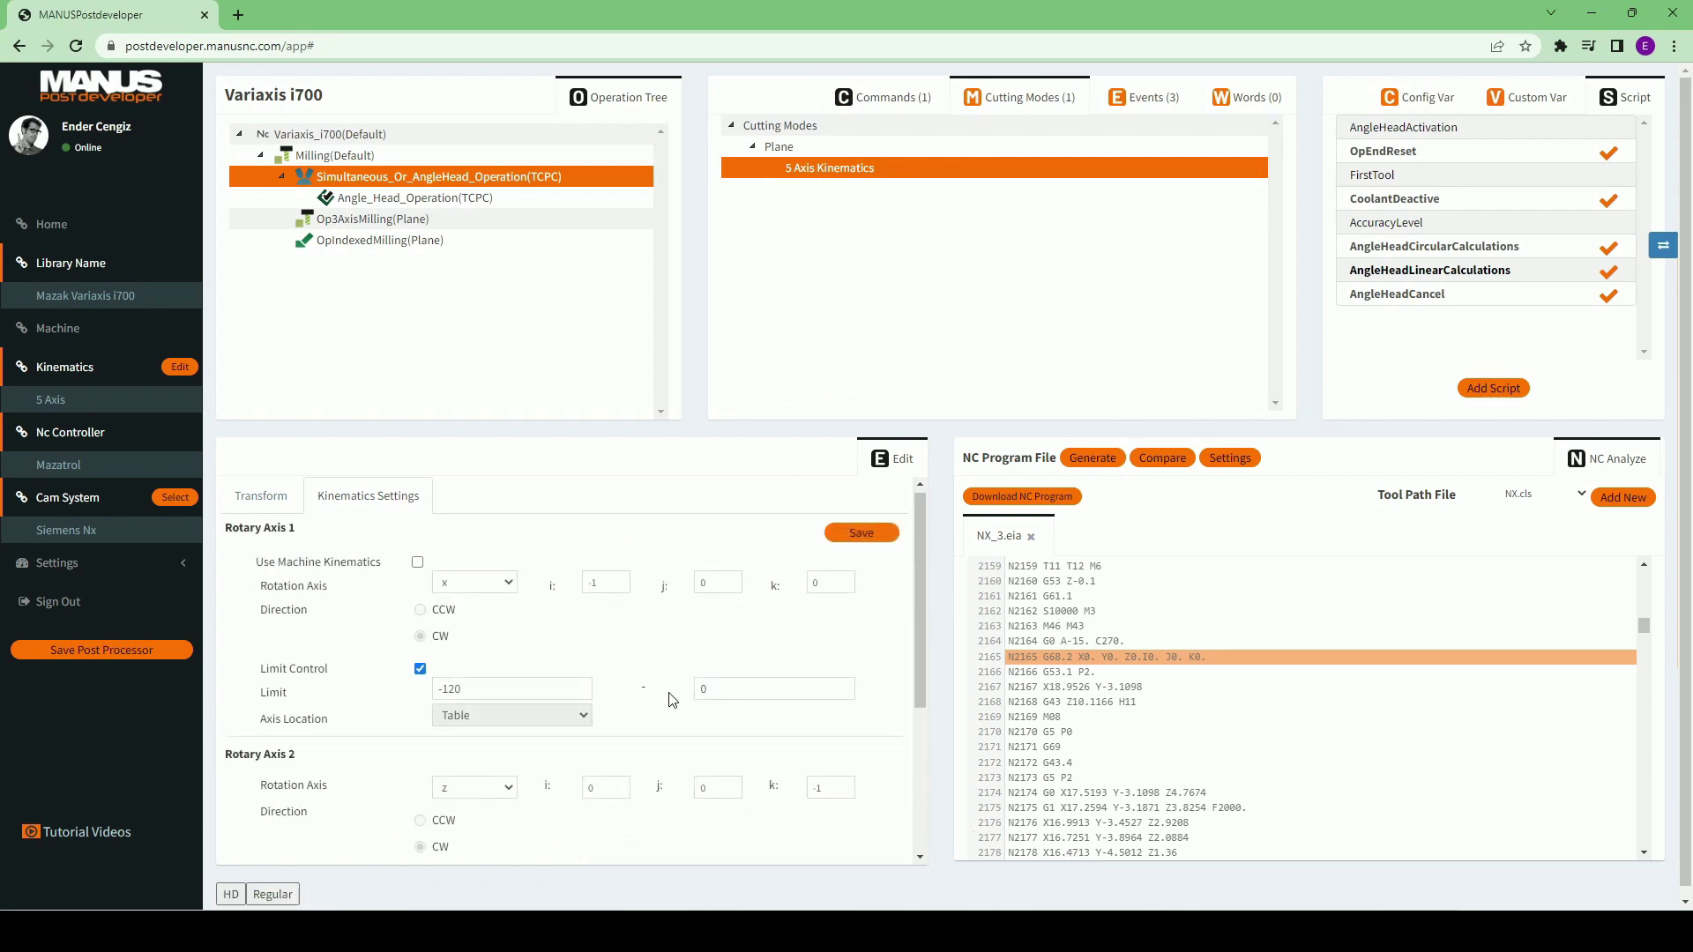